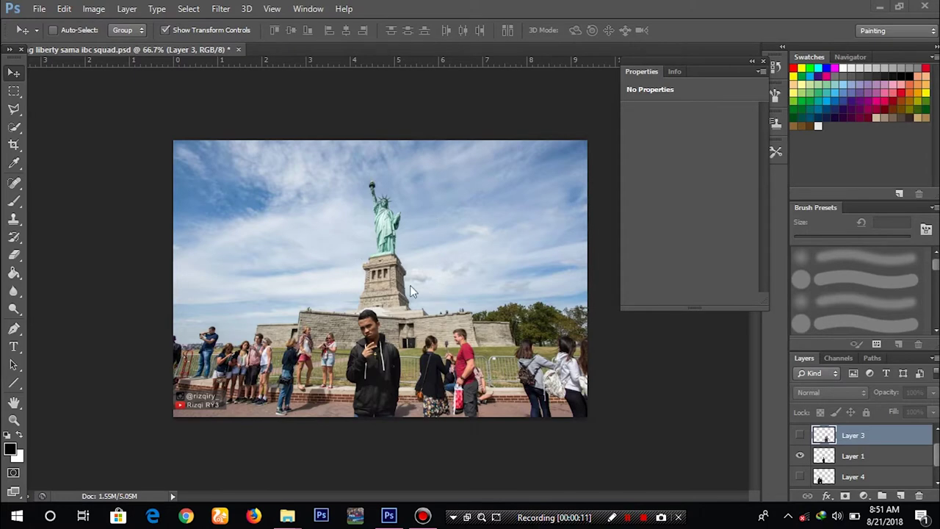
- Zoom and pan around the enlarged composite to frame the statue and the man
scroll(405, 191, "up", 1)
scroll(404, 191, "up", 1)
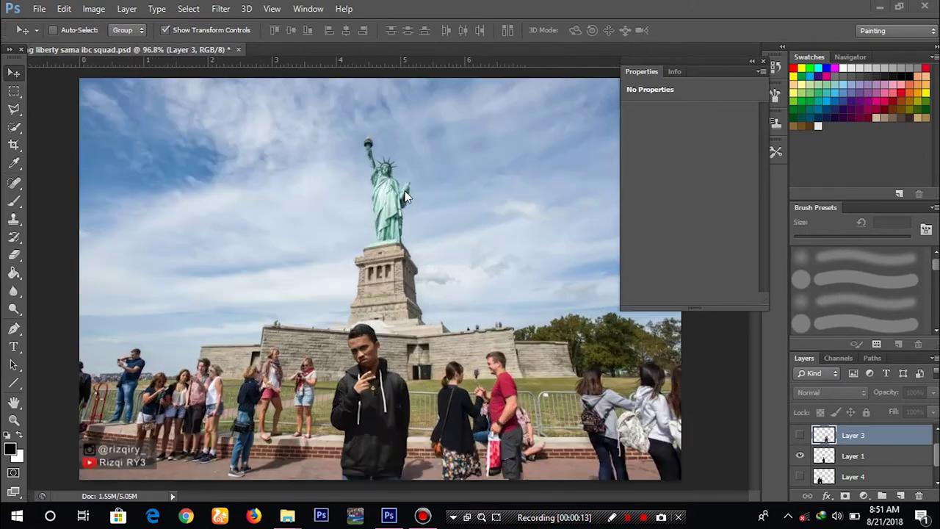
scroll(409, 187, "up", 1)
left_click(190, 130)
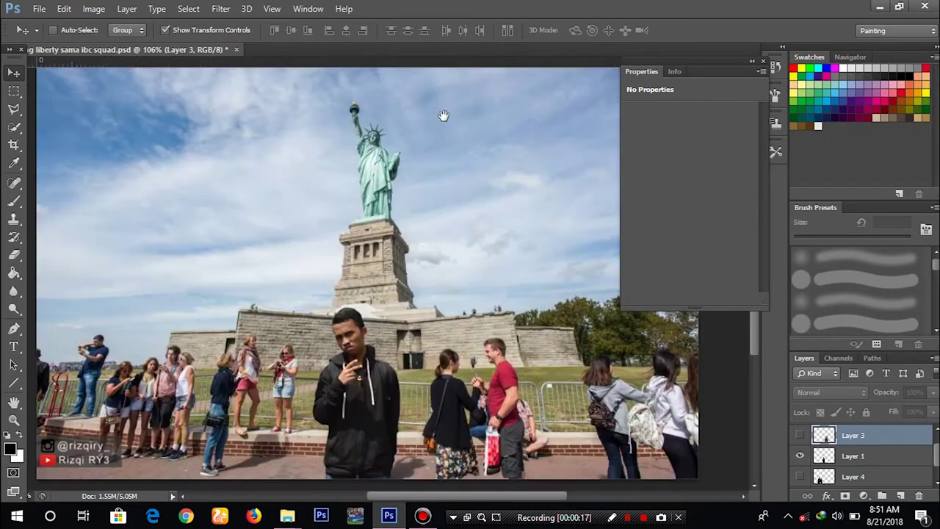
left_click_drag(405, 194, 445, 114)
mouse_move(390, 234)
left_mouse_down()
mouse_move(429, 203)
mouse_move(324, 261)
left_mouse_up()
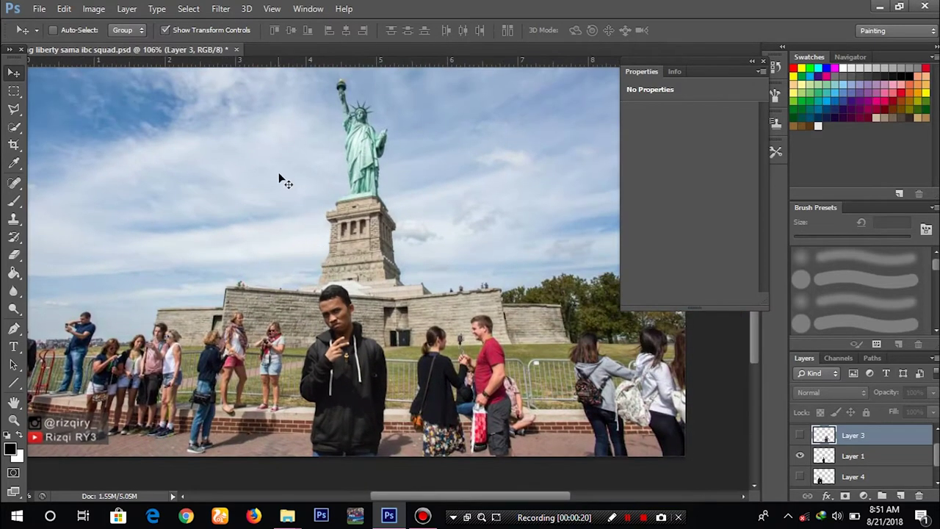
scroll(300, 175, "down", 1)
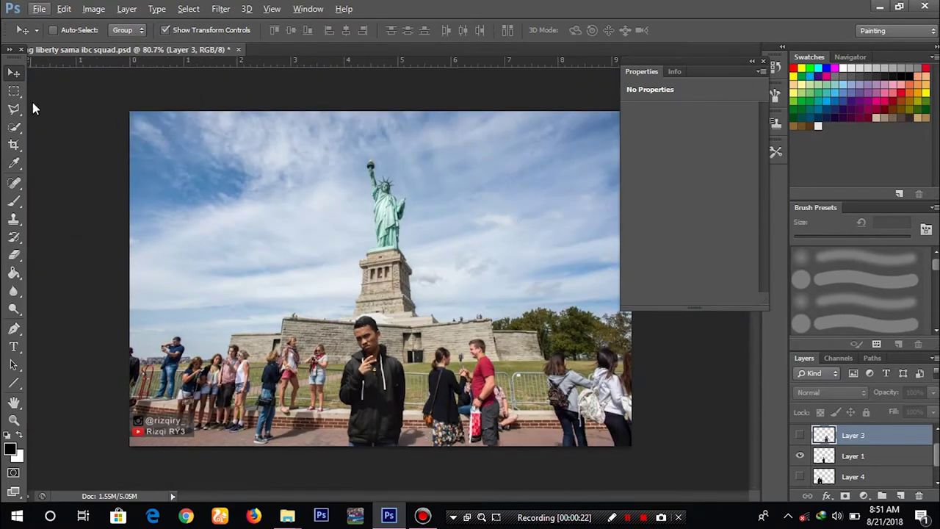
- Open 04_StatueLiberty_schaer-096_900_601_70.jpg from This PC > Pictures > Foto bersama
key("ctrl+o")
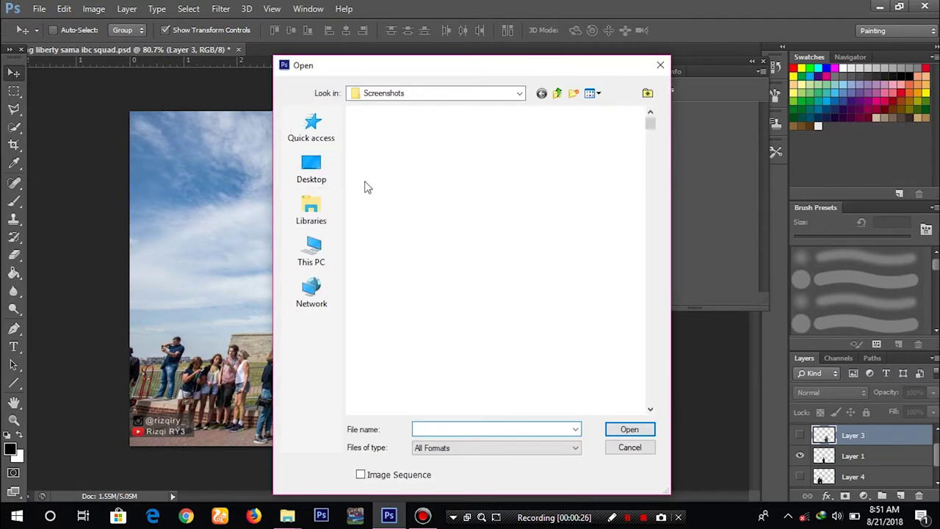
left_click(325, 244)
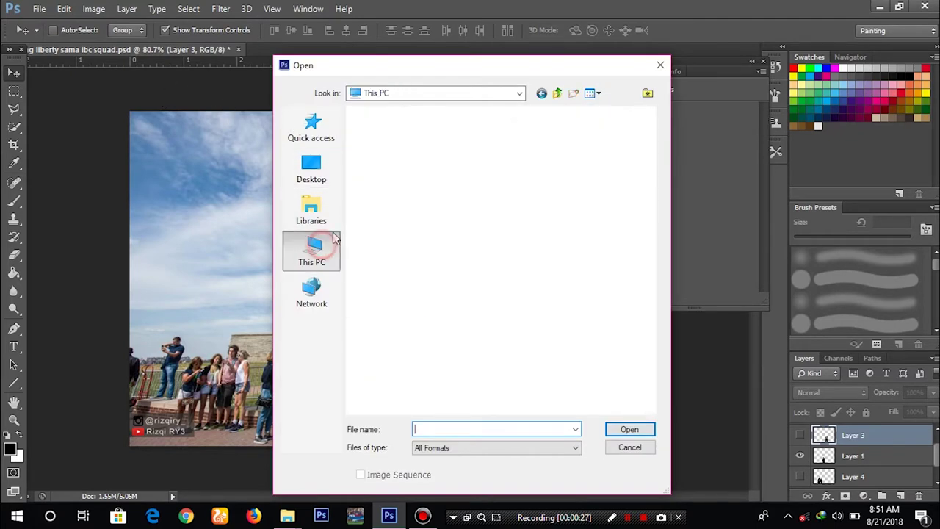
scroll(419, 315, "down", 3)
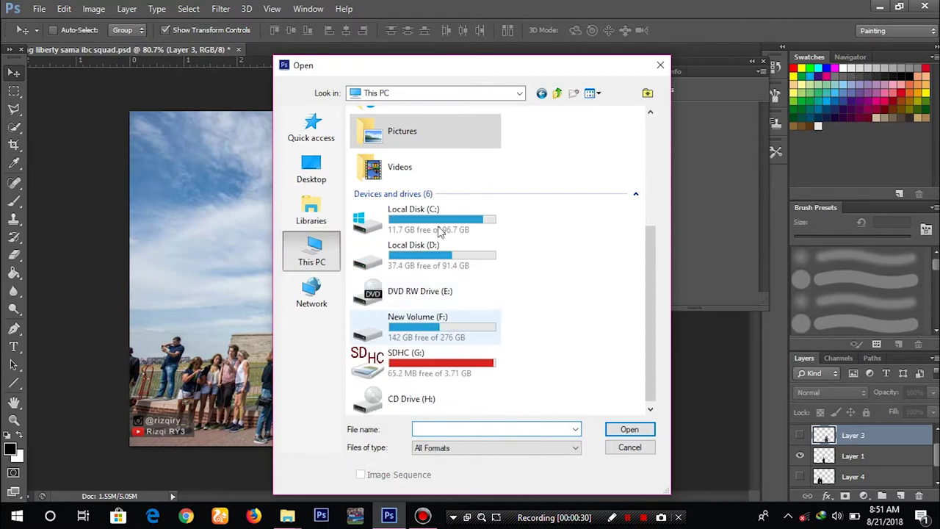
double_click(431, 134)
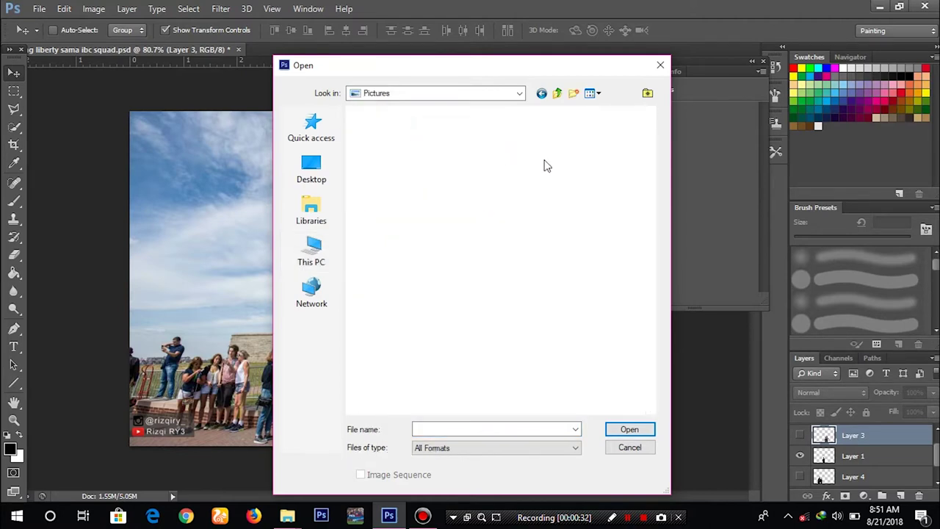
left_click(531, 174)
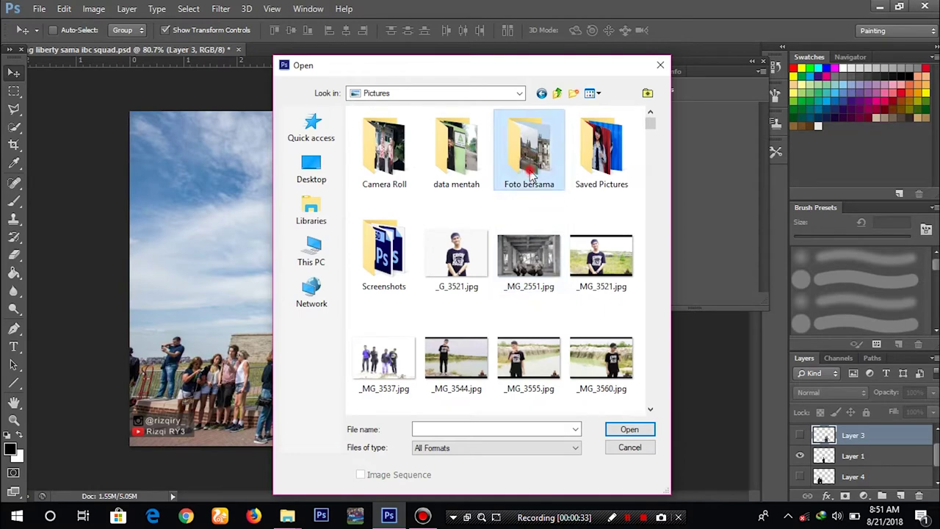
double_click(530, 174)
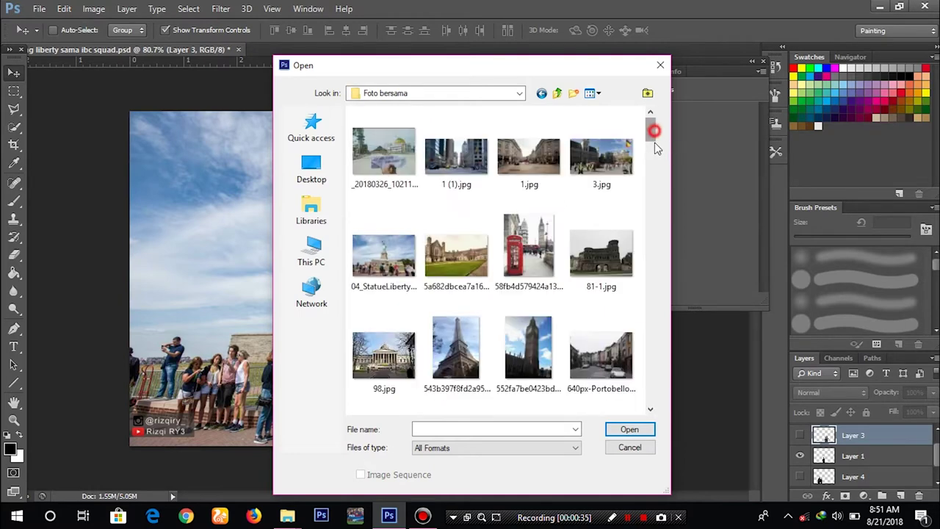
left_click_drag(654, 137, 655, 144)
double_click(411, 192)
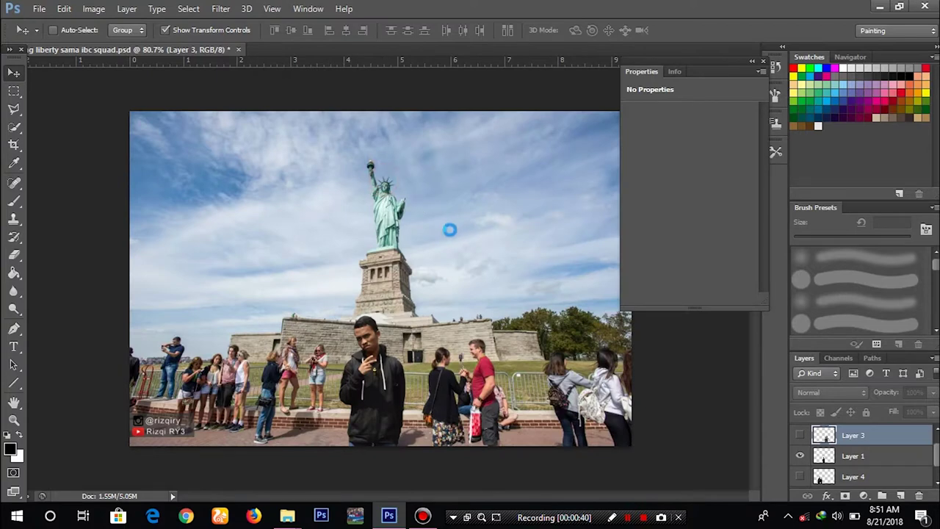
key("ctrl+o")
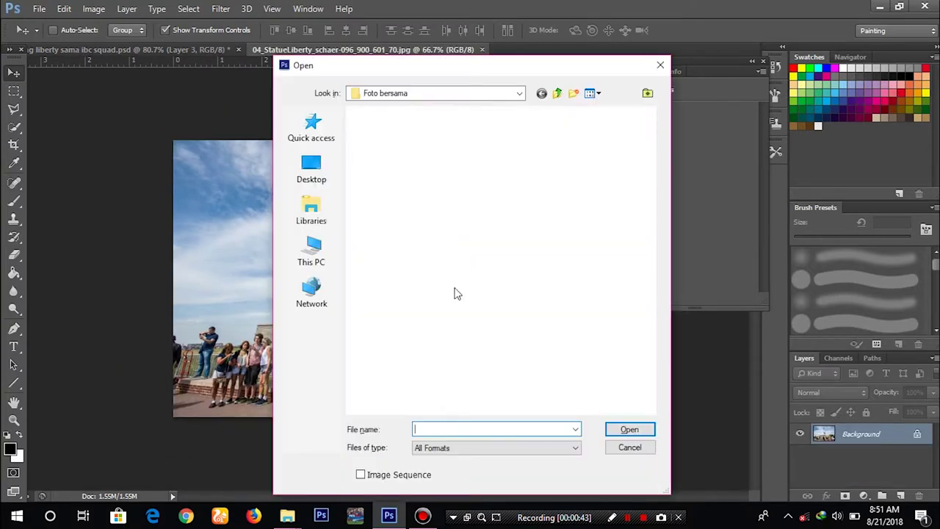
- Browse to the New Volume (F:) drive, backing out of its backup data folder
left_click(309, 246)
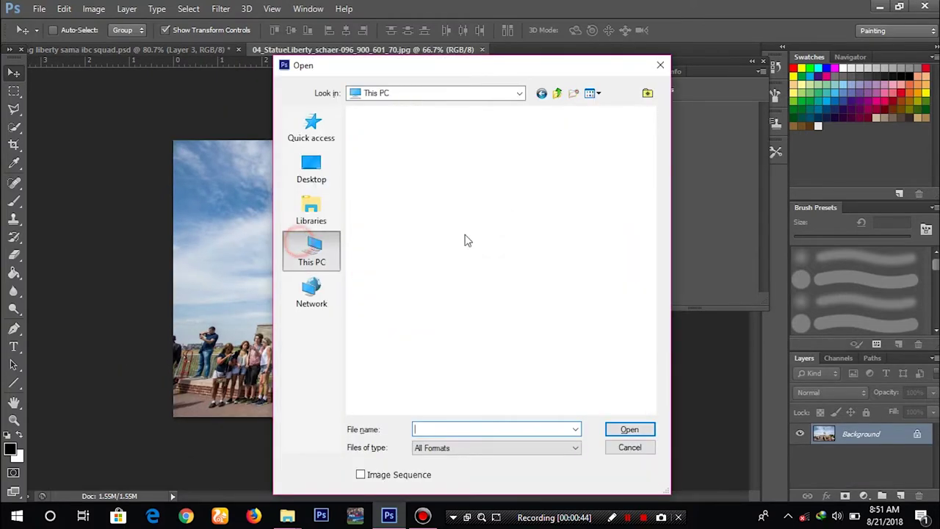
double_click(459, 325)
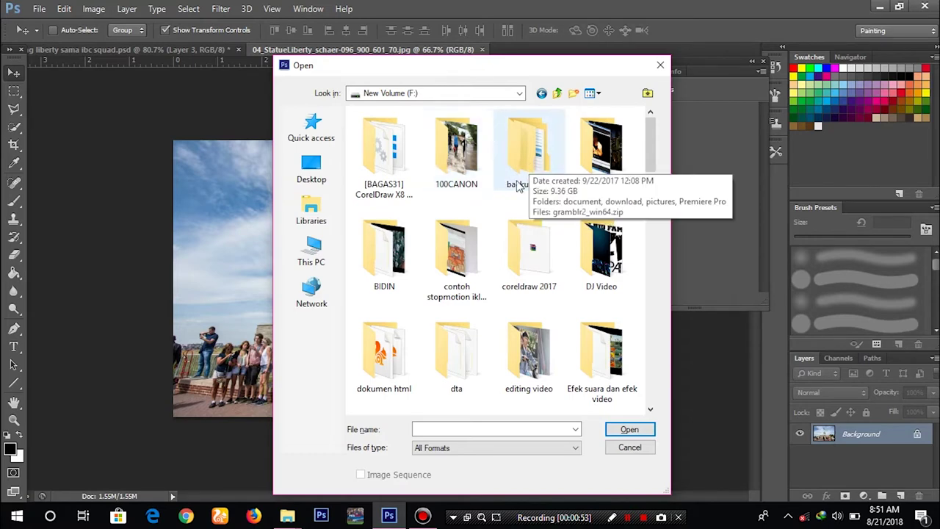
scroll(516, 183, "down", 2)
scroll(515, 173, "up", 2)
double_click(514, 167)
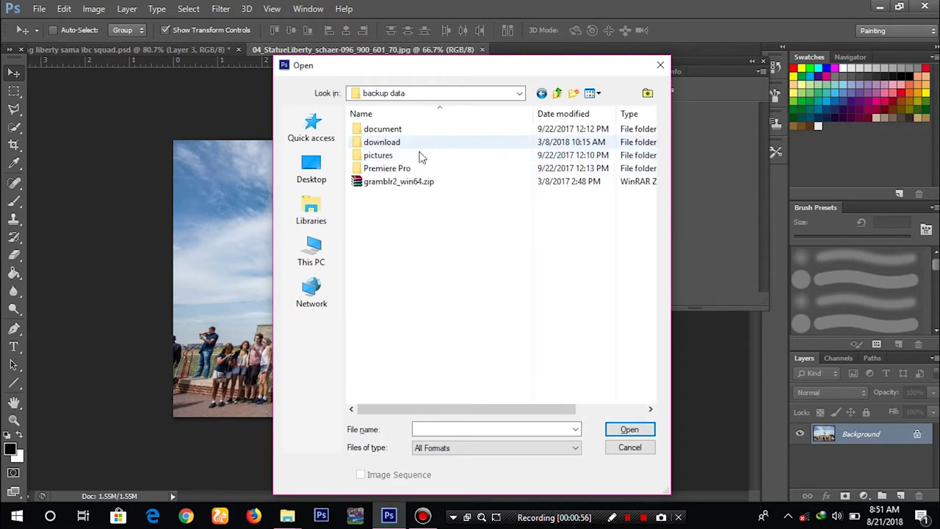
key("BackSpace")
- Open DSC_0130.JPG from 100CANON > New folder > 100D3200
double_click(459, 155)
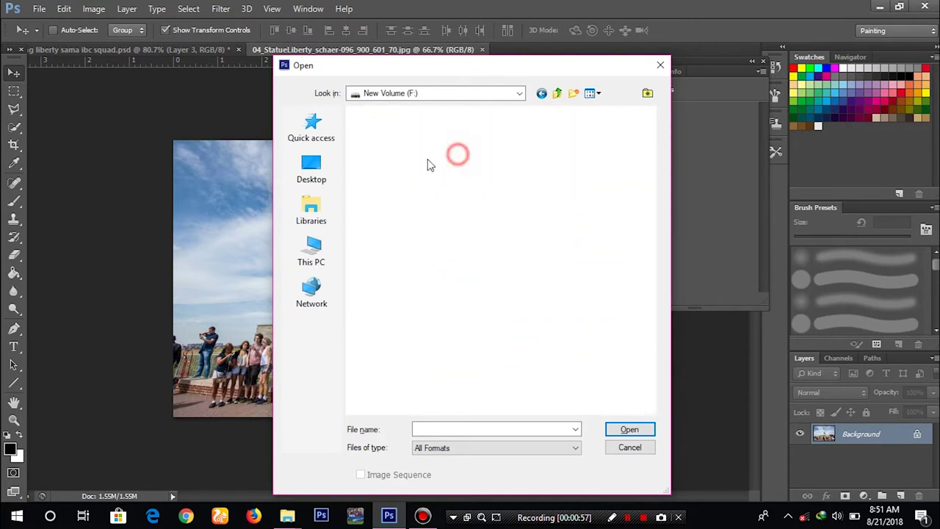
double_click(441, 156)
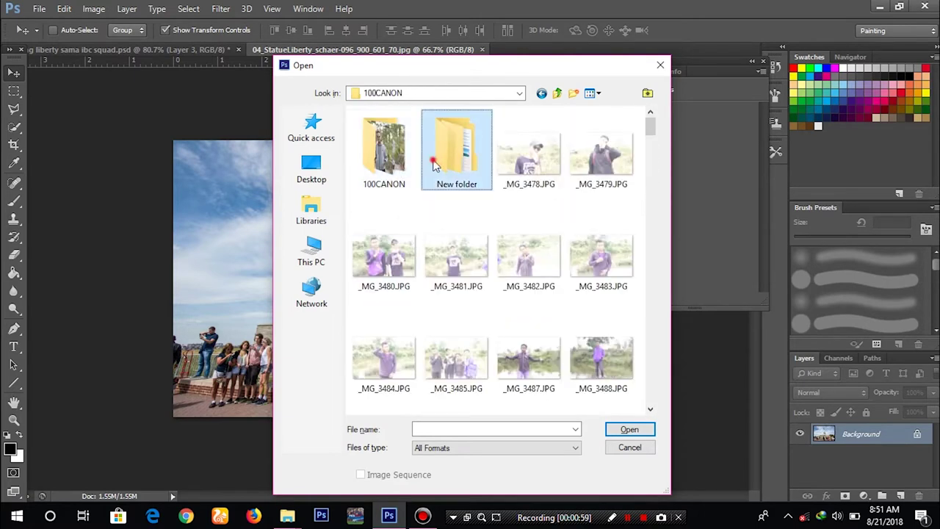
double_click(413, 142)
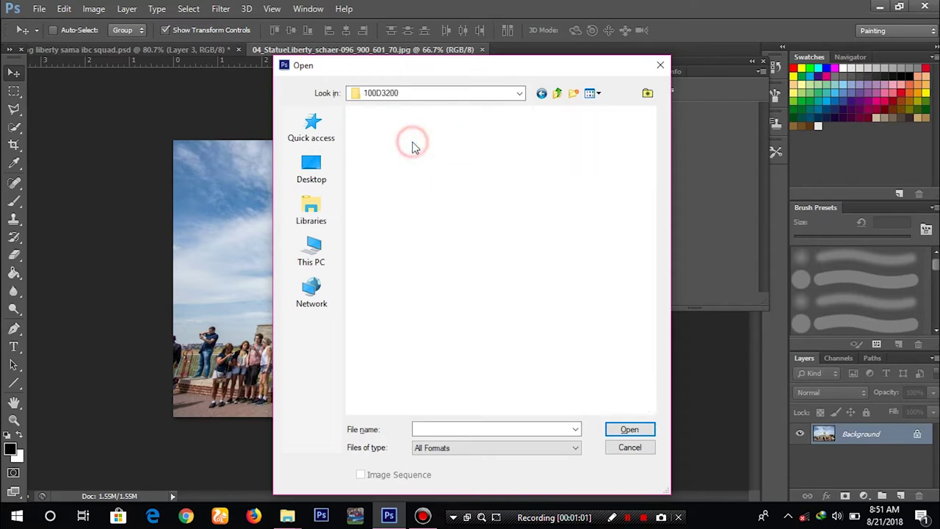
scroll(474, 167, "down", 3)
scroll(474, 167, "down", 5)
scroll(474, 168, "down", 3)
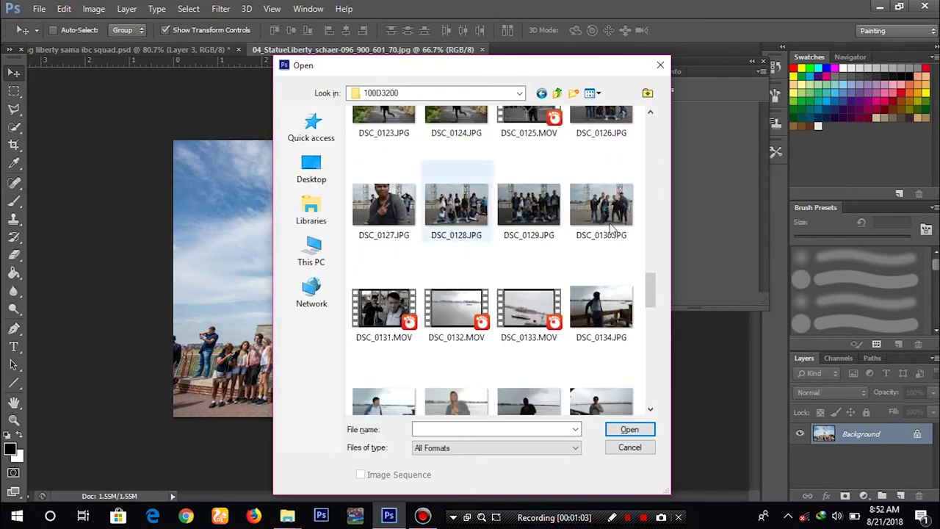
double_click(592, 210)
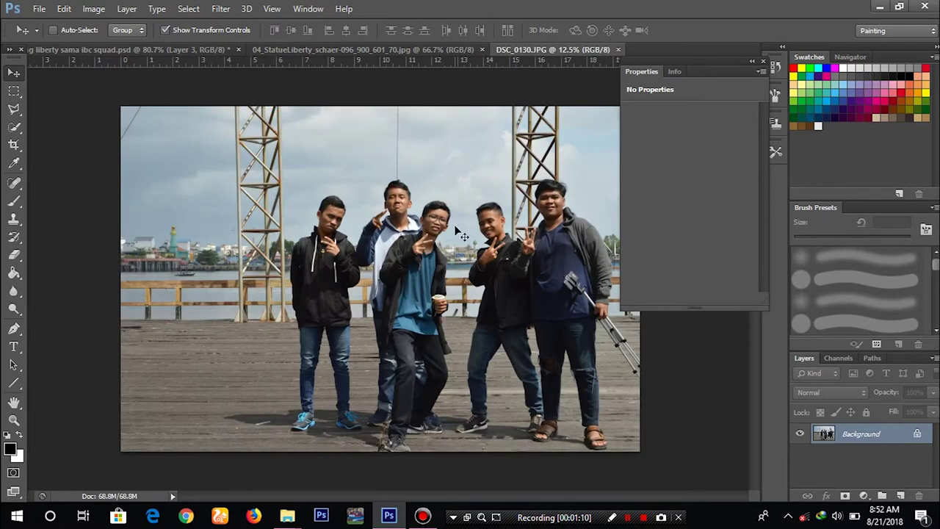
- Zoom the group photo to 29% and pan onto the man in the black hoodie at left
scroll(461, 235, "up", 1)
scroll(459, 236, "up", 1)
scroll(451, 237, "up", 2)
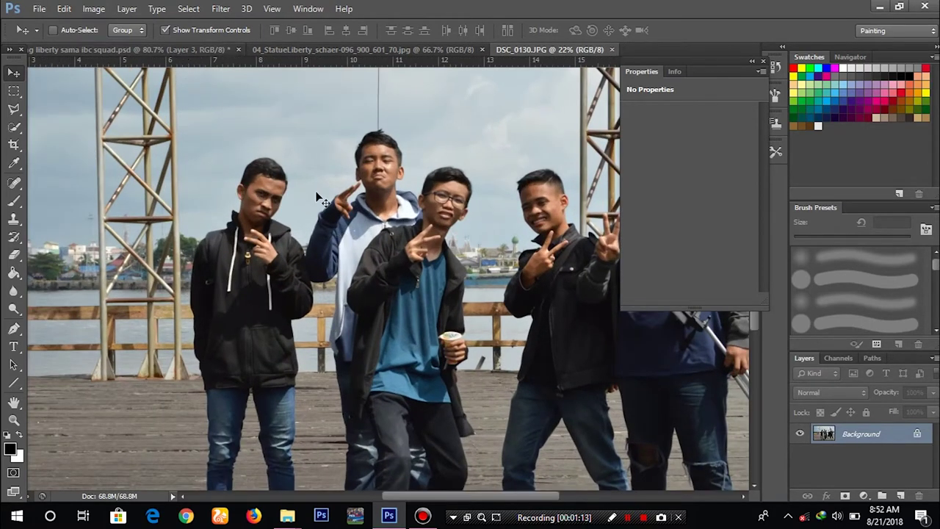
scroll(454, 240, "up", 1)
scroll(454, 241, "up", 1)
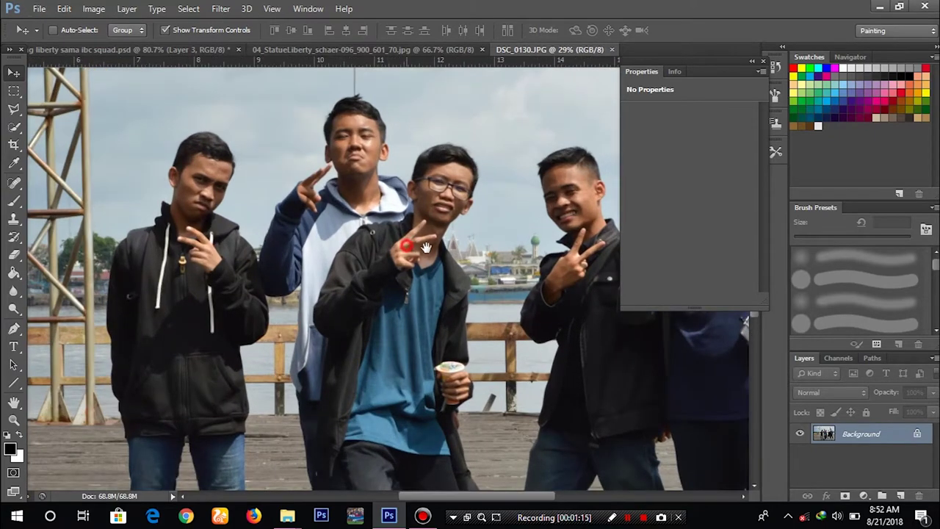
left_click_drag(426, 247, 534, 241)
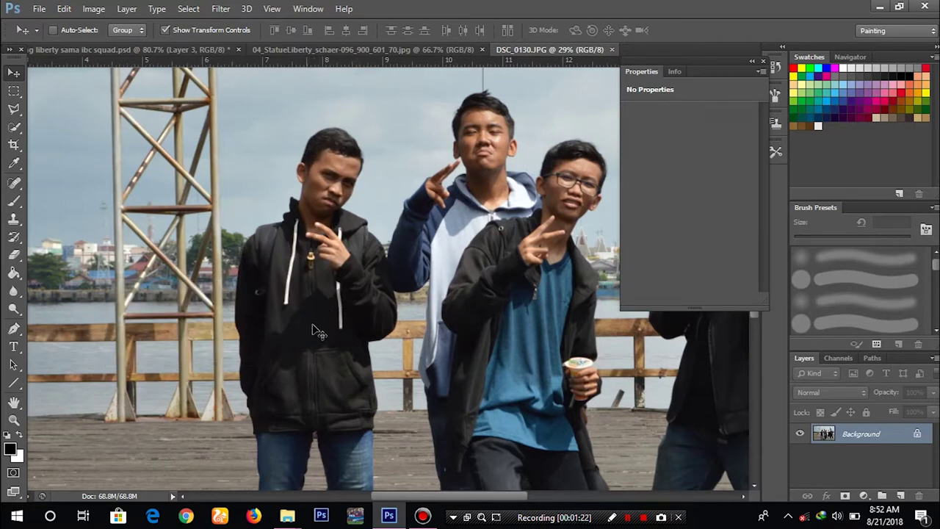
left_click(10, 131)
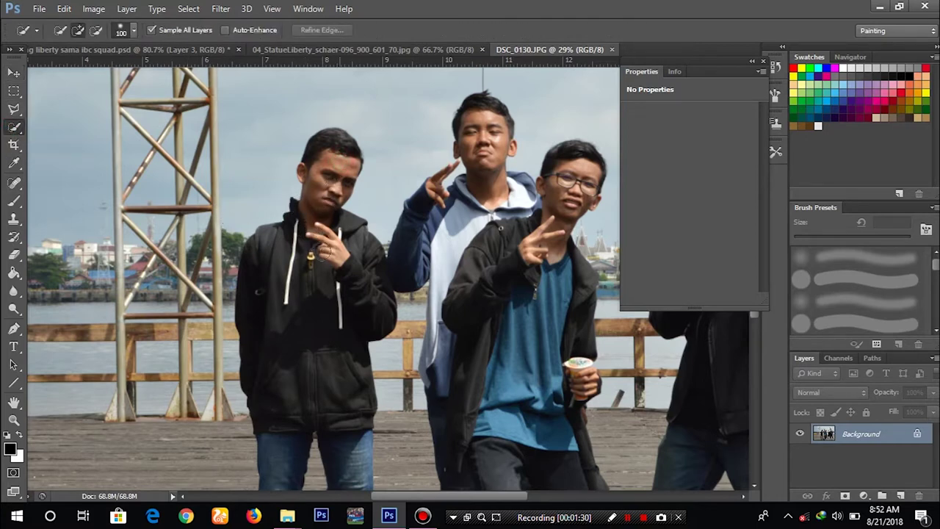
- Quick-select the man's head, hoodie, jeans and right shoe
left_click_drag(341, 334, 343, 326)
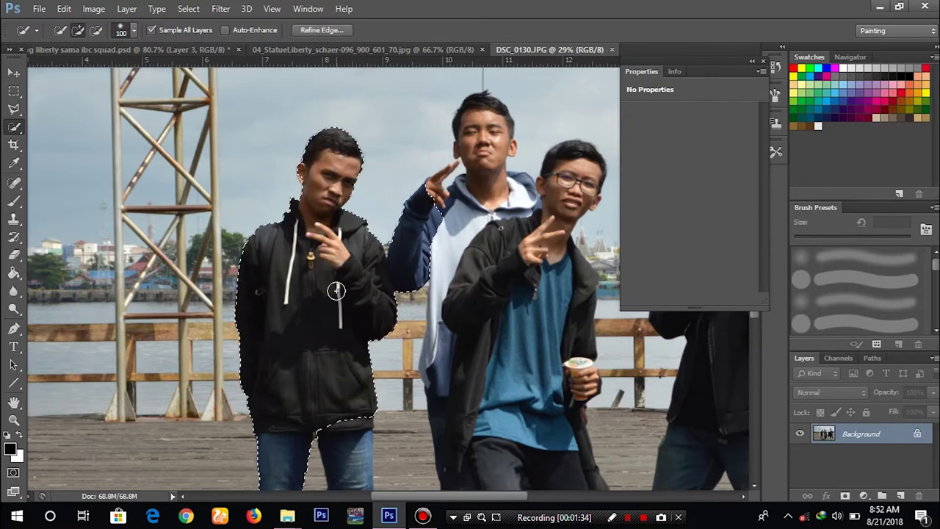
left_click_drag(343, 326, 327, 283)
scroll(363, 378, "down", 2)
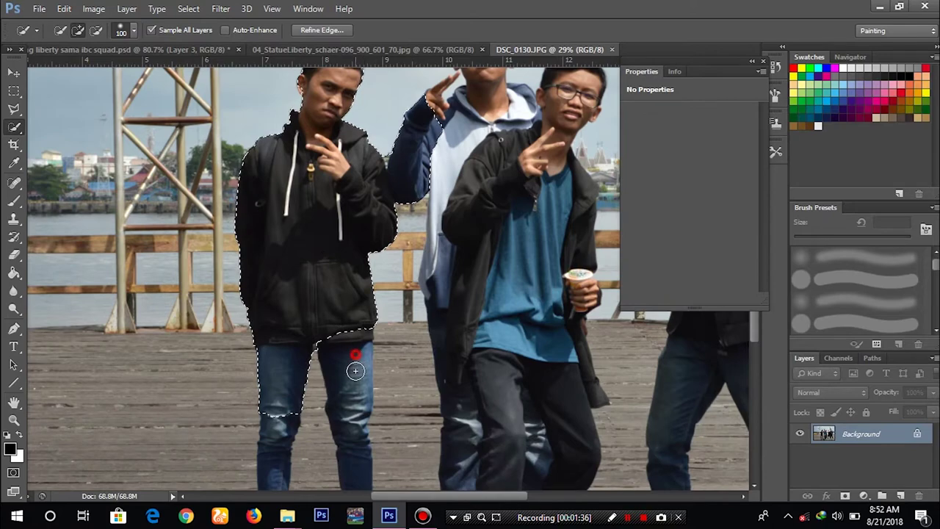
left_click_drag(354, 414, 352, 401)
scroll(352, 401, "down", 3)
scroll(352, 396, "down", 2)
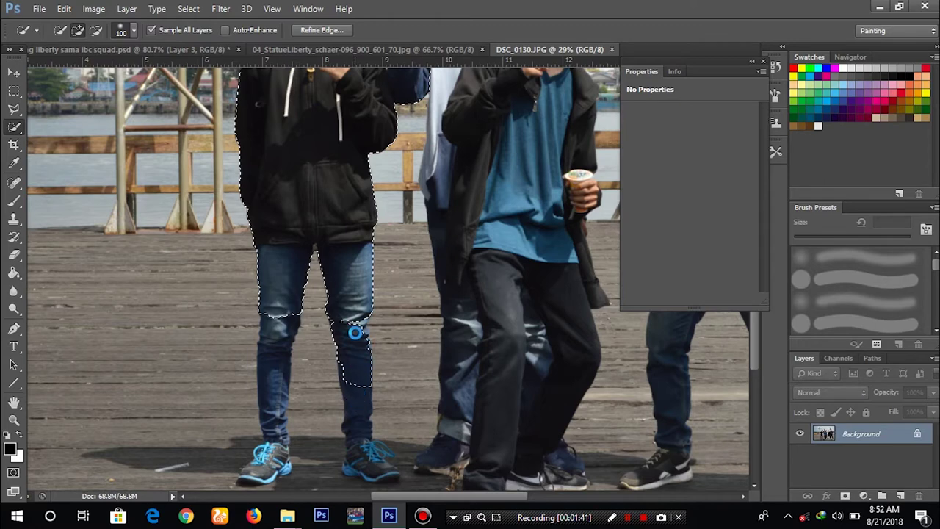
left_click_drag(355, 323, 354, 320)
scroll(354, 316, "down", 2)
left_click_drag(356, 285, 355, 296)
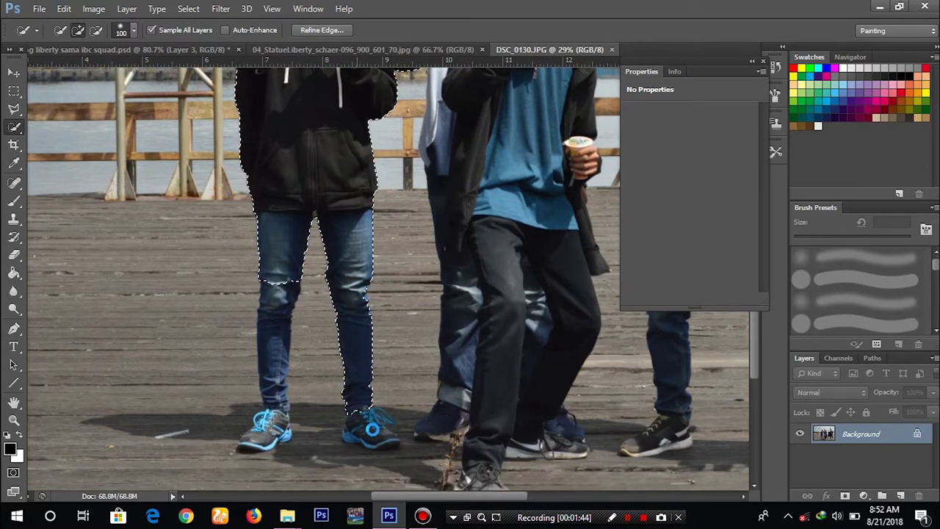
left_click_drag(373, 430, 372, 434)
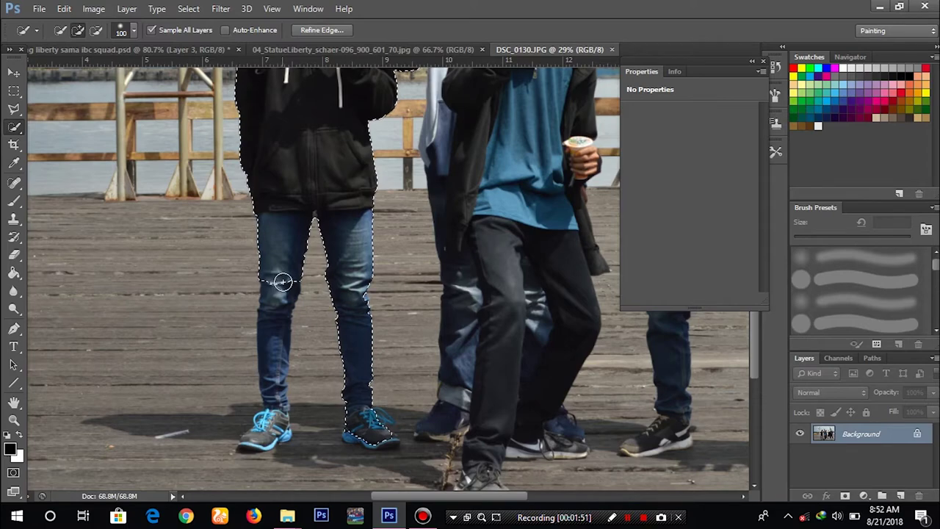
- Add the man's left knee, lower leg and ankle to the selection
scroll(282, 281, "down", 1)
scroll(283, 280, "down", 3)
scroll(279, 264, "up", 1)
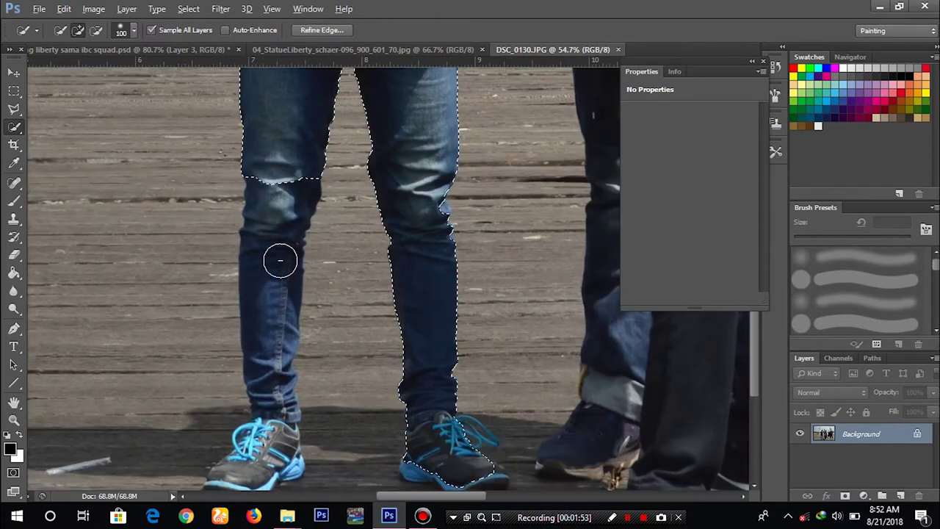
scroll(280, 260, "up", 1)
scroll(280, 260, "down", 1)
scroll(280, 261, "down", 1)
scroll(280, 260, "down", 2)
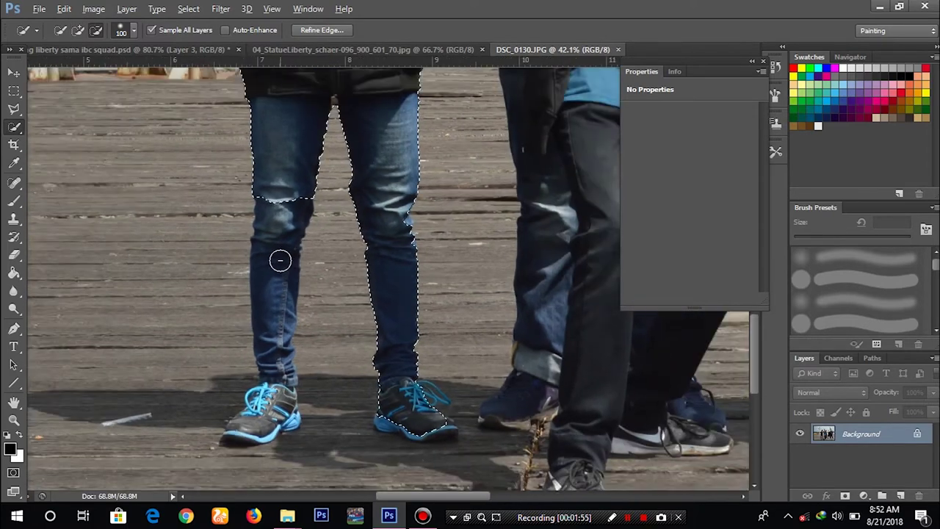
scroll(279, 260, "down", 1)
scroll(280, 260, "up", 2)
scroll(280, 260, "up", 1)
scroll(280, 260, "up", 1)
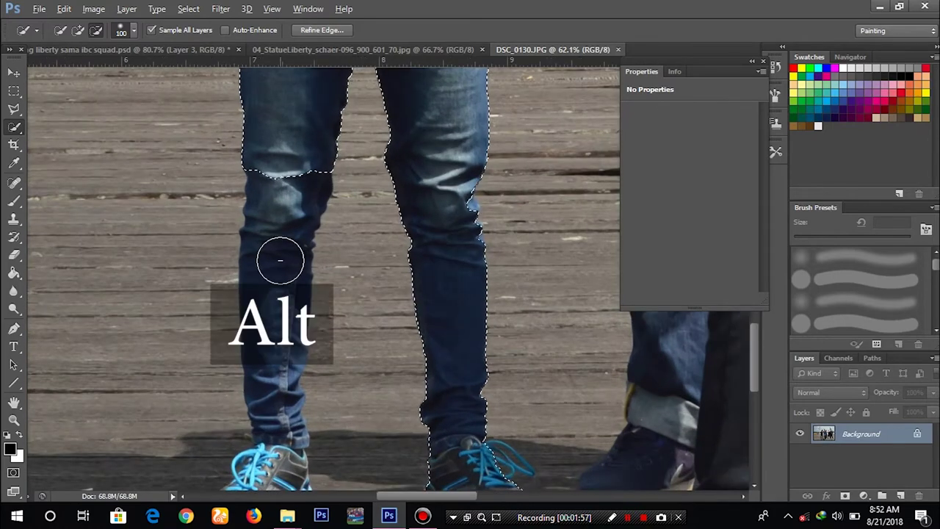
scroll(280, 260, "up", 1)
scroll(280, 261, "down", 1)
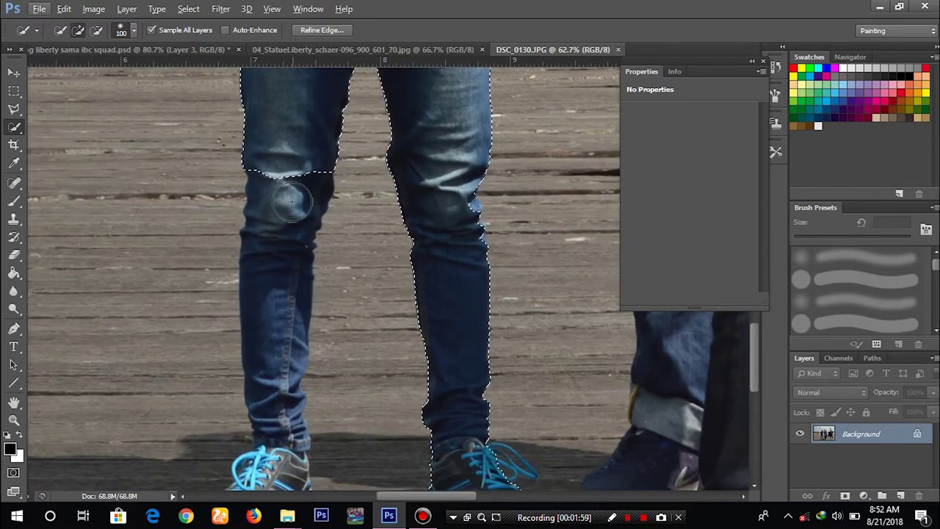
left_click_drag(276, 290, 273, 382)
scroll(274, 381, "down", 3)
left_click_drag(282, 320, 283, 312)
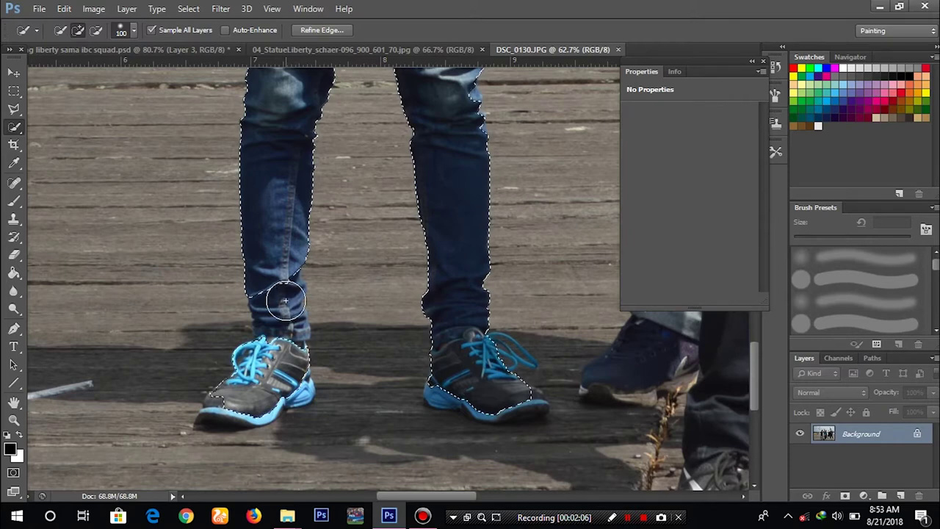
left_click(284, 316)
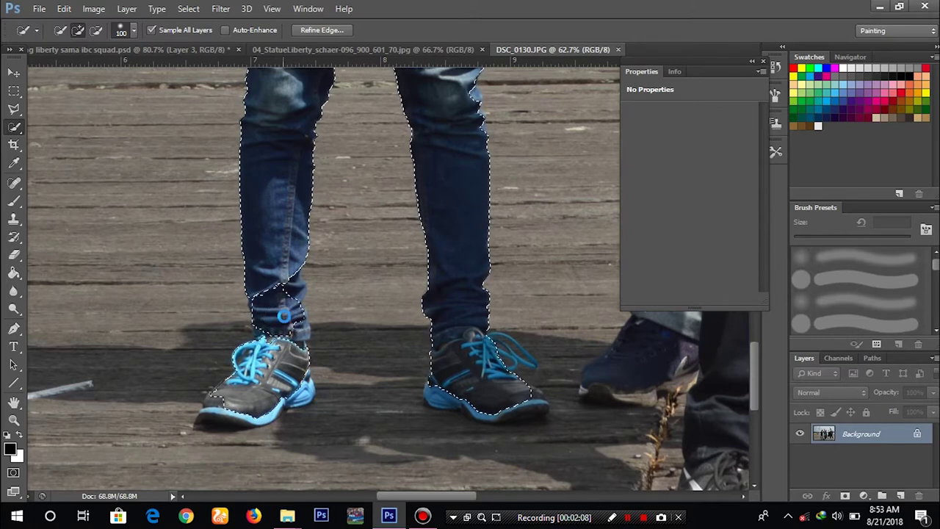
- Add both shoes to the selection, including the left shoe's toe and sole
scroll(271, 379, "up", 1)
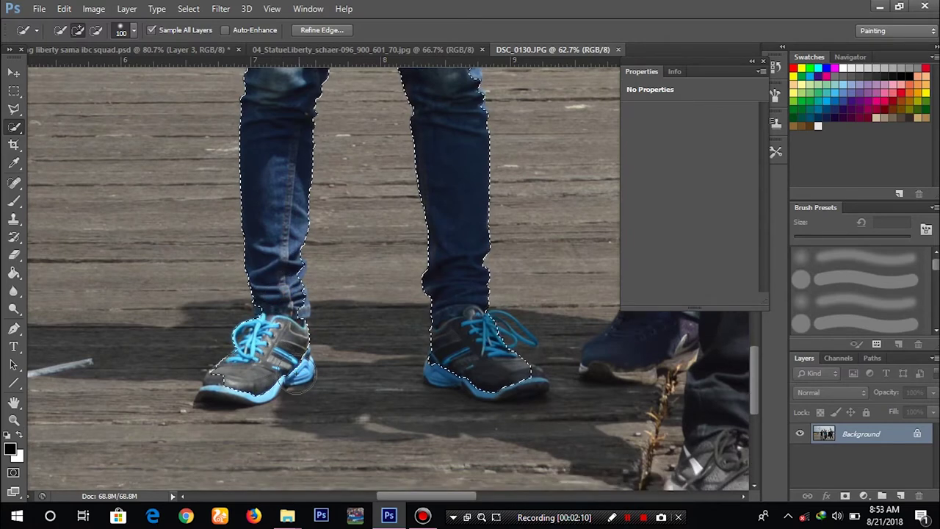
scroll(283, 371, "up", 1)
scroll(294, 365, "up", 1)
scroll(294, 367, "up", 2)
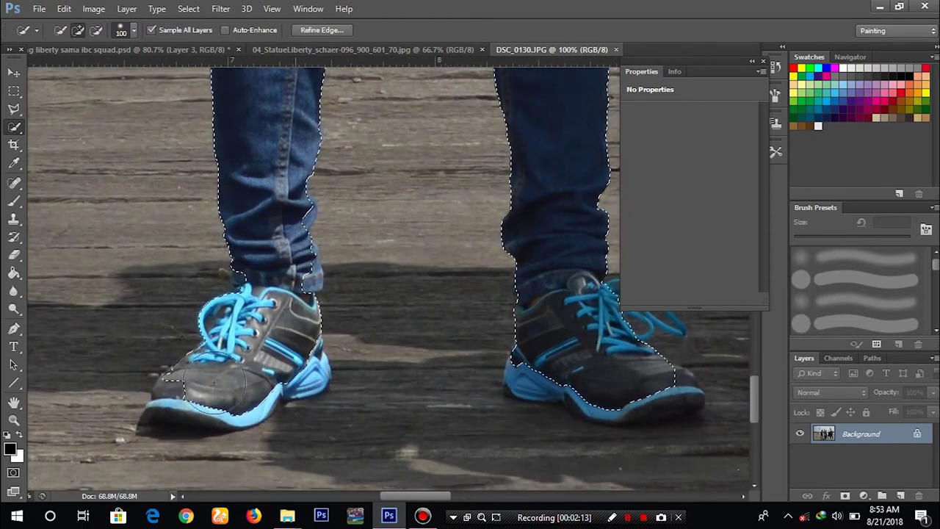
left_click(195, 395)
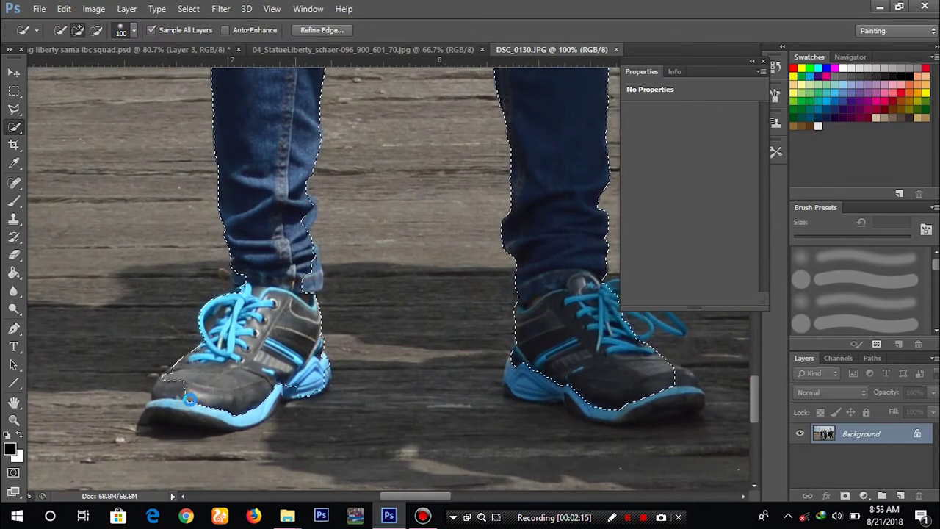
left_click(195, 399)
left_click(184, 400)
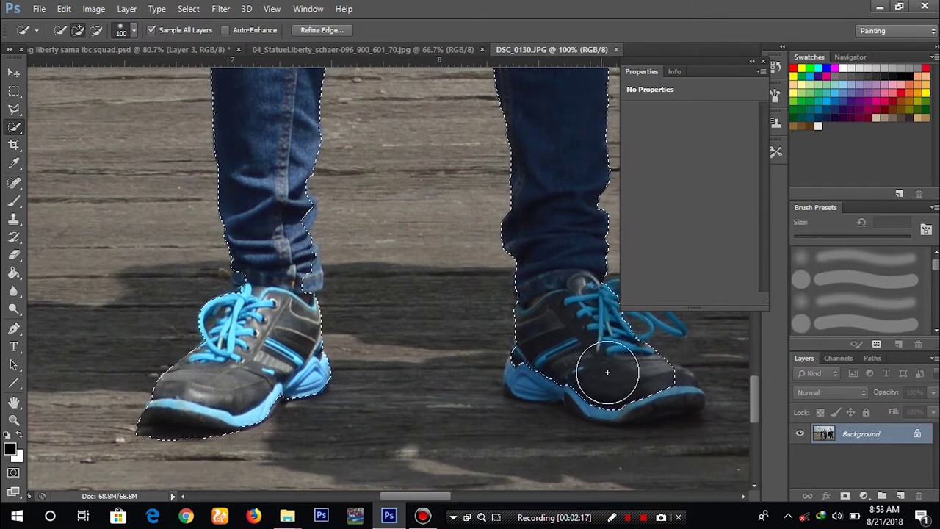
left_click(657, 391)
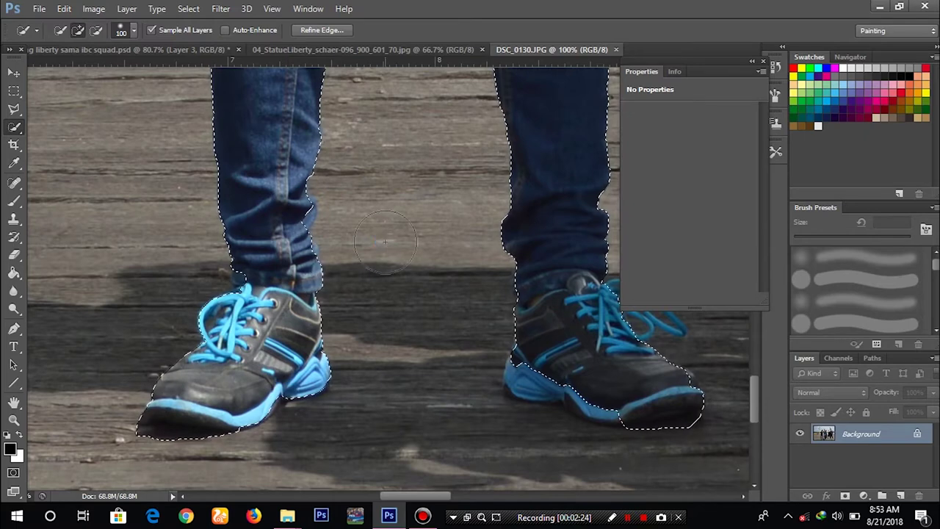
scroll(385, 241, "down", 3)
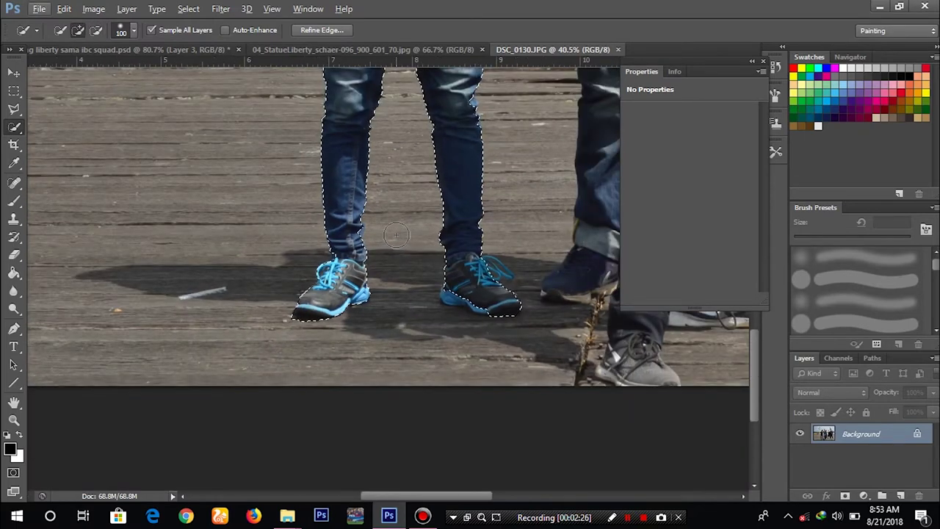
- Pan up to frame the man, then drag his selection out of the group photo with the Move tool
key("space")
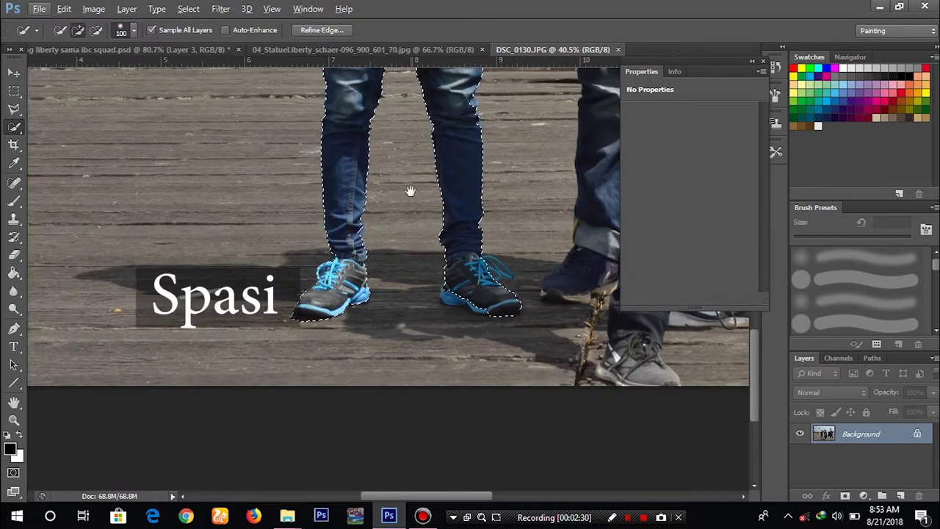
left_click_drag(409, 191, 399, 319)
left_click_drag(387, 118, 384, 346)
left_click_drag(386, 238, 369, 430)
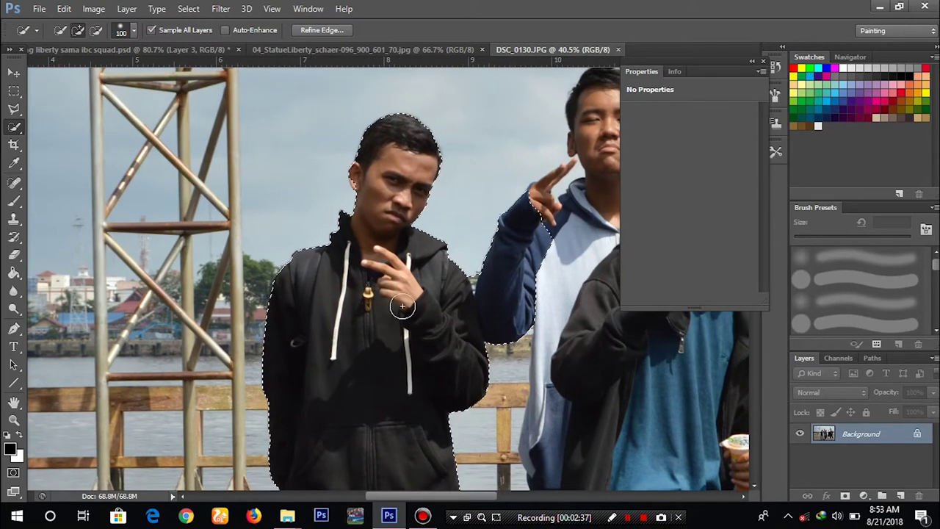
key("v")
mouse_move(392, 327)
left_mouse_down()
mouse_move(198, 81)
mouse_move(499, 55)
left_mouse_up()
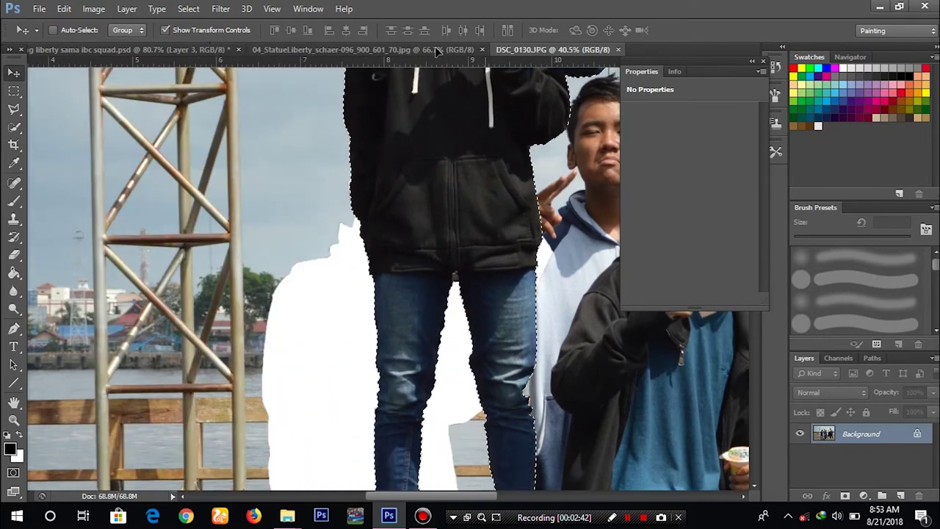
- Drop the man into the Statue photo as a new layer and shrink him to about 45%
left_click_drag(435, 46, 392, 243)
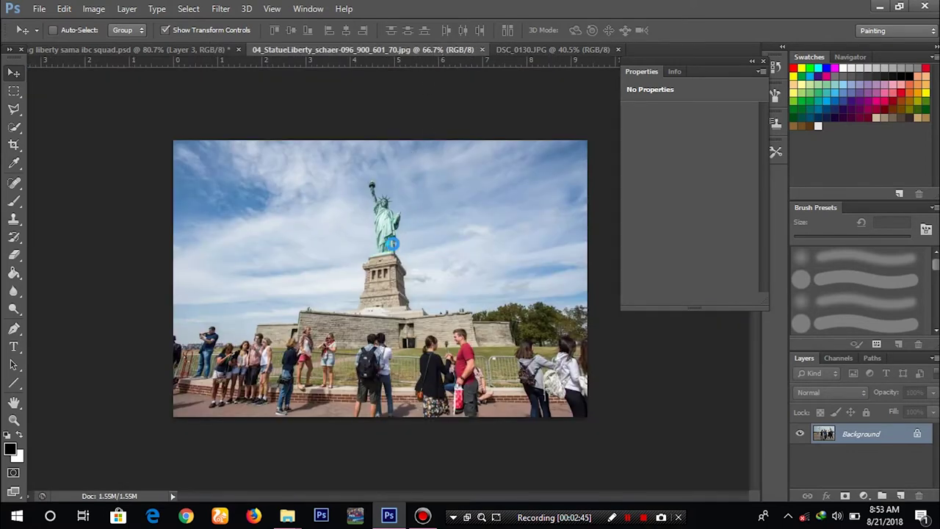
left_click_drag(392, 244, 391, 244)
scroll(395, 244, "down", 3)
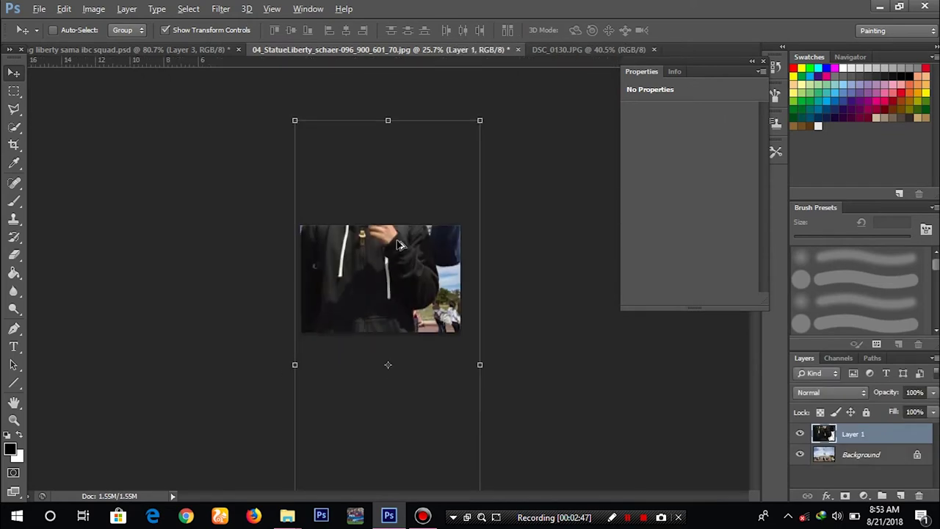
scroll(399, 243, "down", 2)
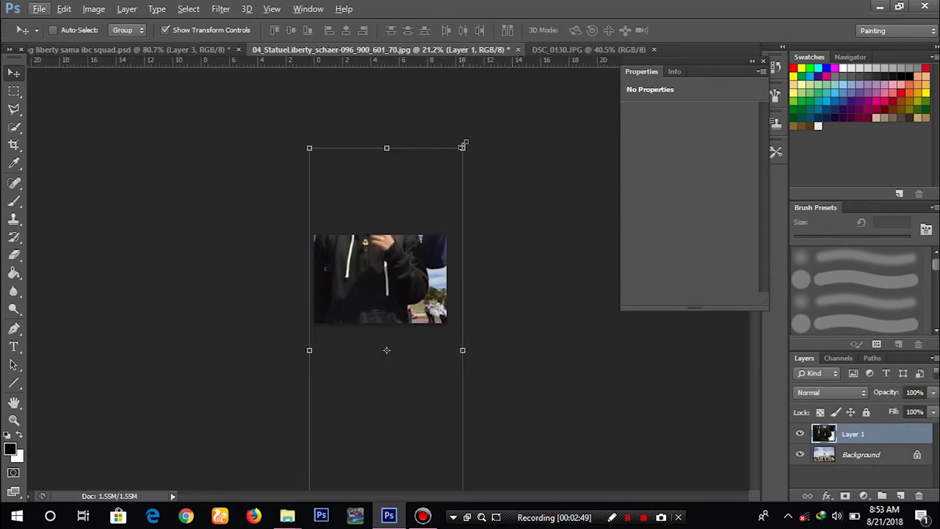
left_click_drag(465, 146, 374, 345)
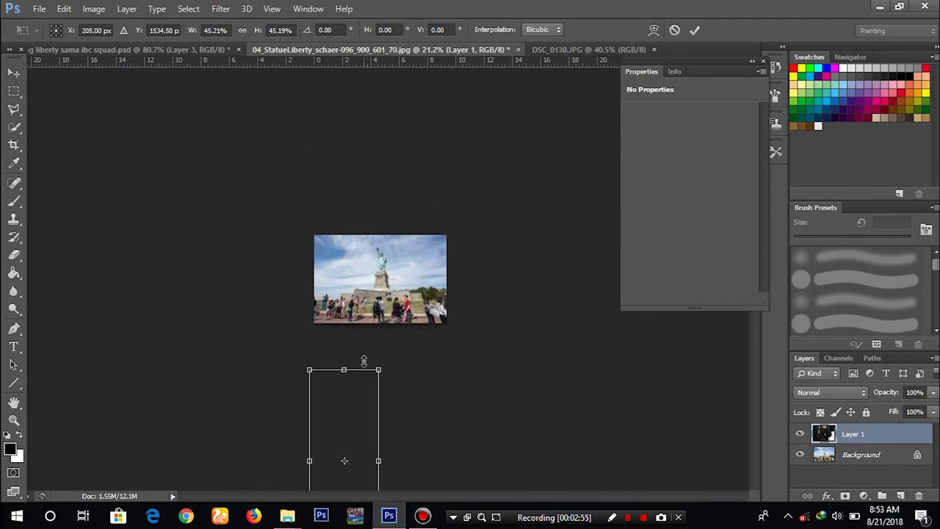
left_click_drag(373, 345, 366, 365)
left_click_drag(360, 420, 390, 250)
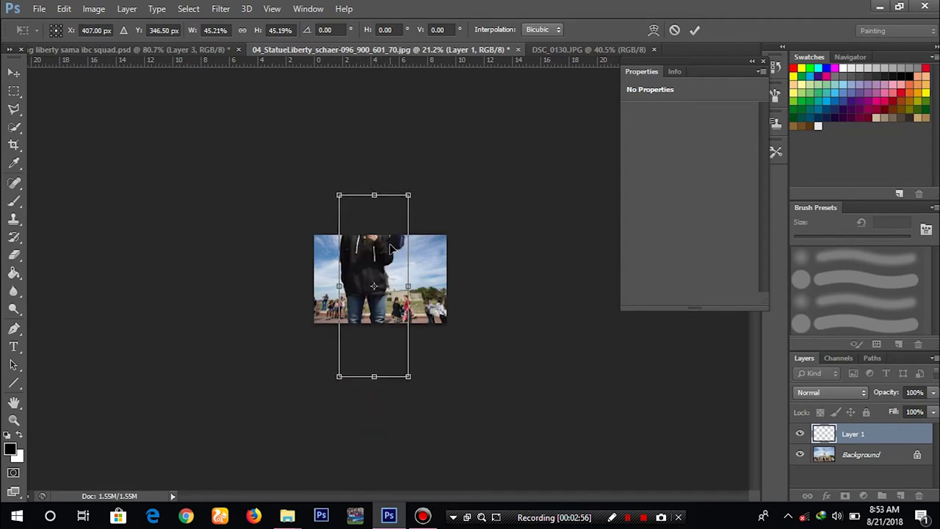
- Shrink the man to about 13% and place him among the tourists before the statue
key("ctrl+plus")
key("ctrl+plus")
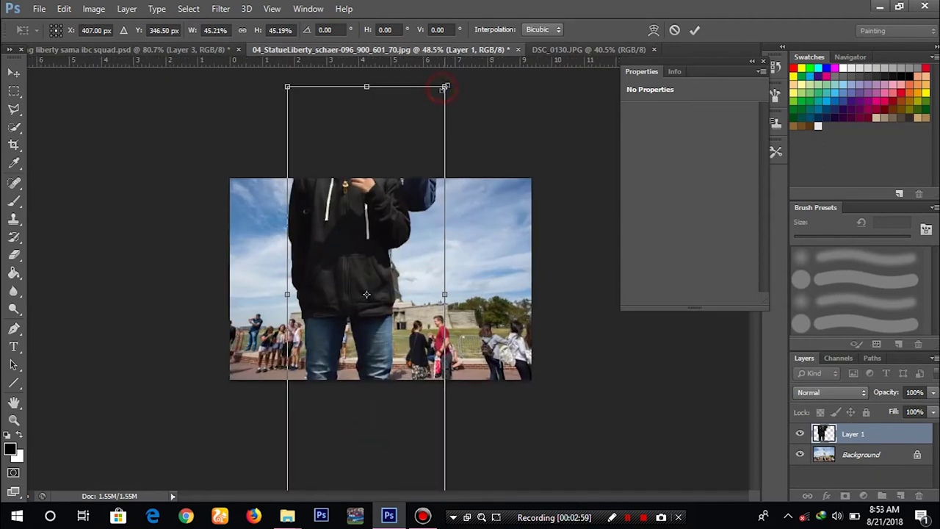
left_click_drag(444, 87, 355, 327)
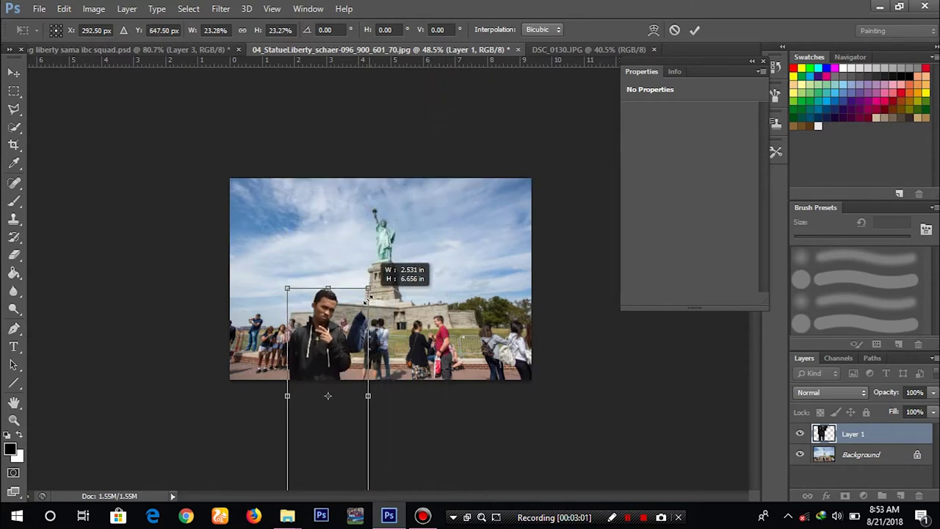
left_click_drag(354, 329, 419, 232)
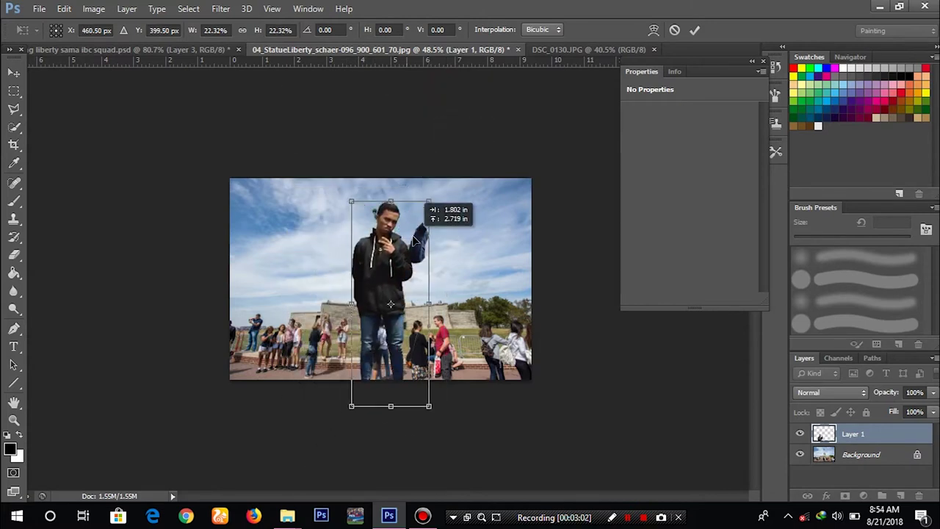
left_click_drag(429, 198, 397, 286)
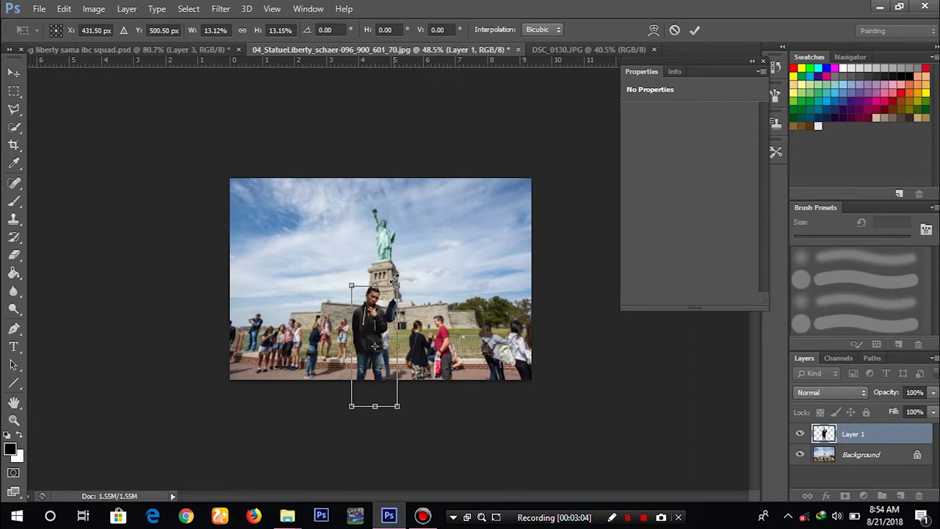
scroll(427, 260, "up", 3)
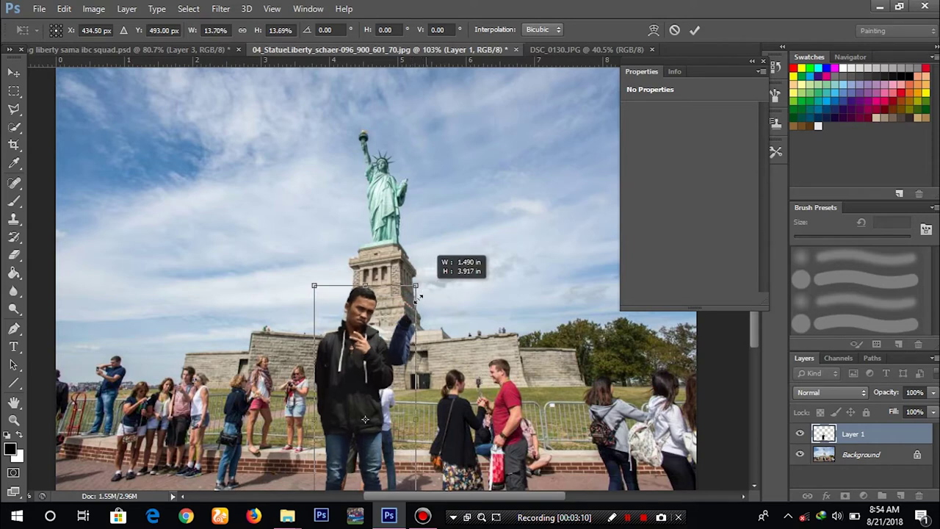
left_click_drag(412, 295, 409, 302)
left_click_drag(383, 360, 416, 432)
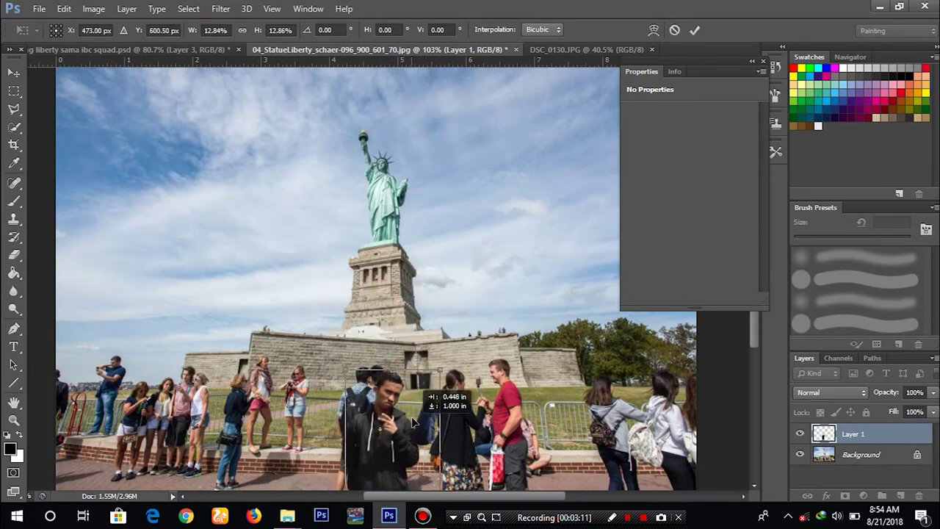
scroll(472, 395, "down", 1)
key("alt+space")
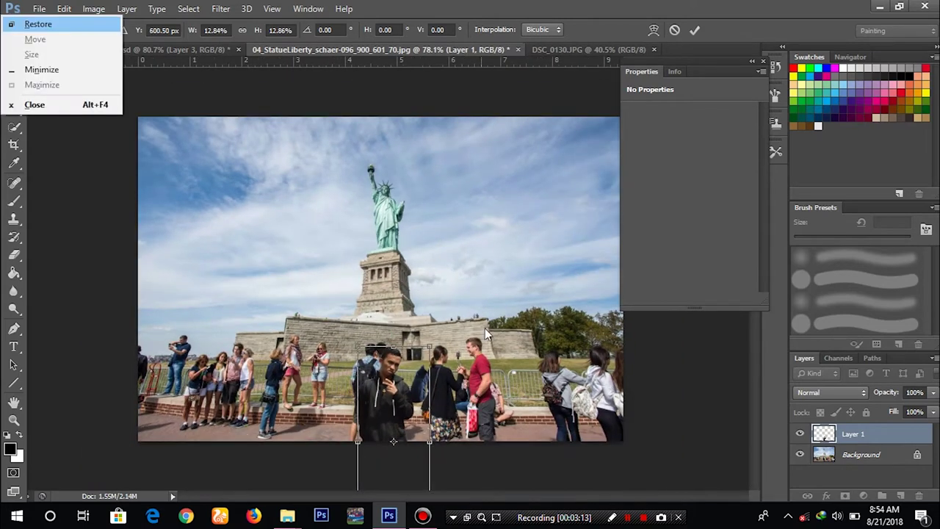
left_click(484, 327)
key("Return")
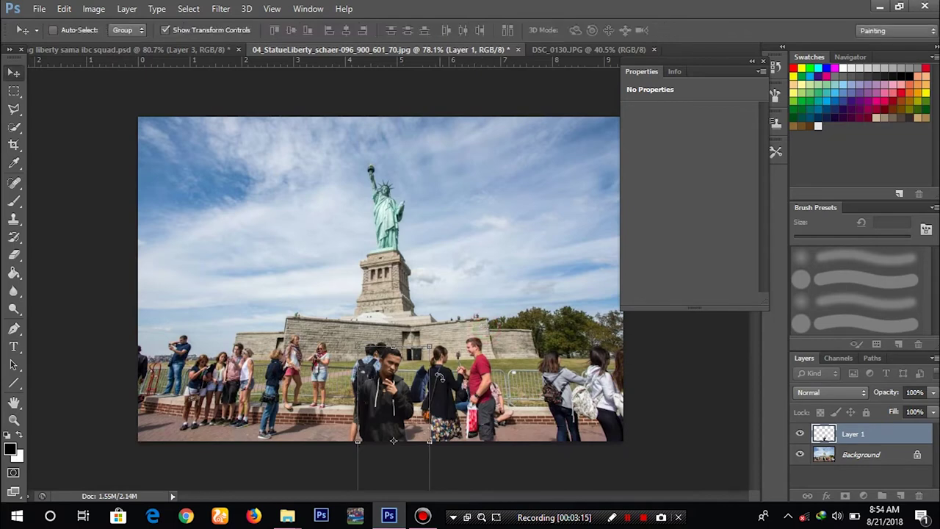
- Nudge the man, then drag the selection from DSC_0130.JPG into the Statue photo again
left_click_drag(410, 393, 403, 367)
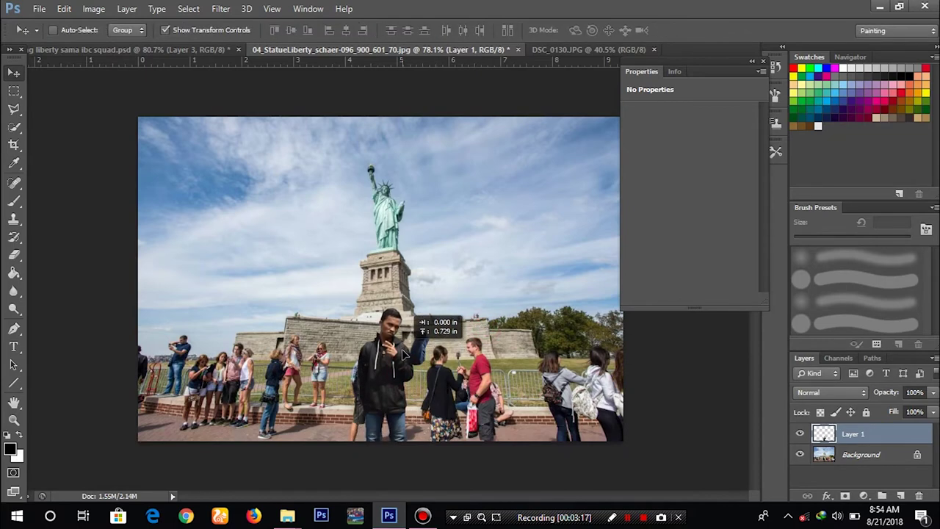
left_click_drag(403, 367, 403, 378)
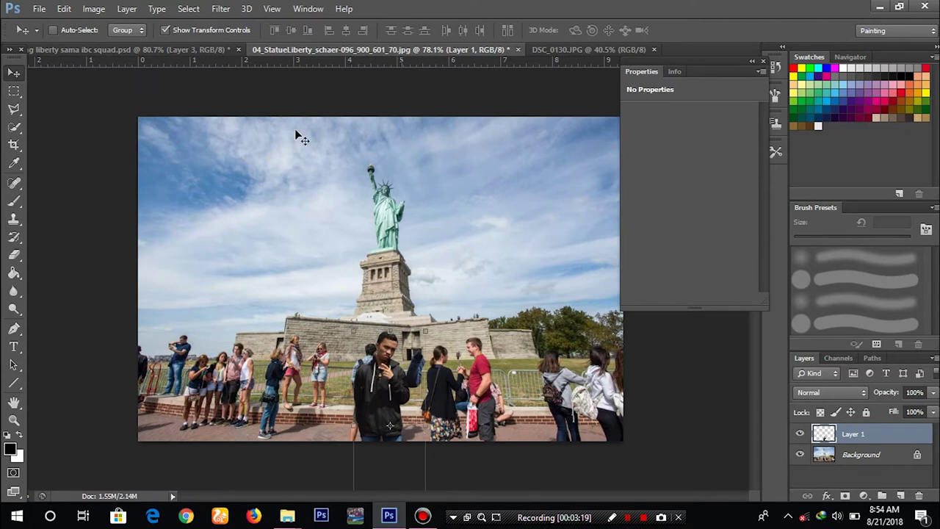
left_click(208, 49)
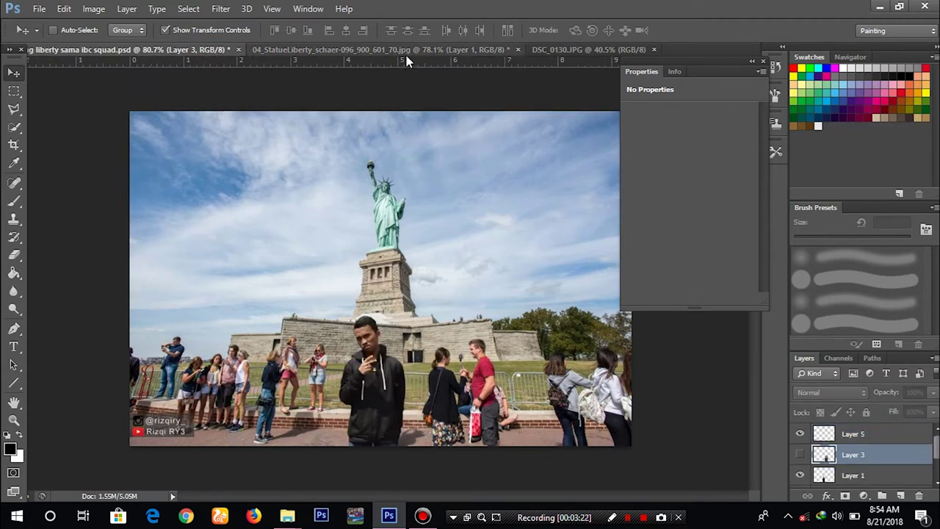
left_click(540, 48)
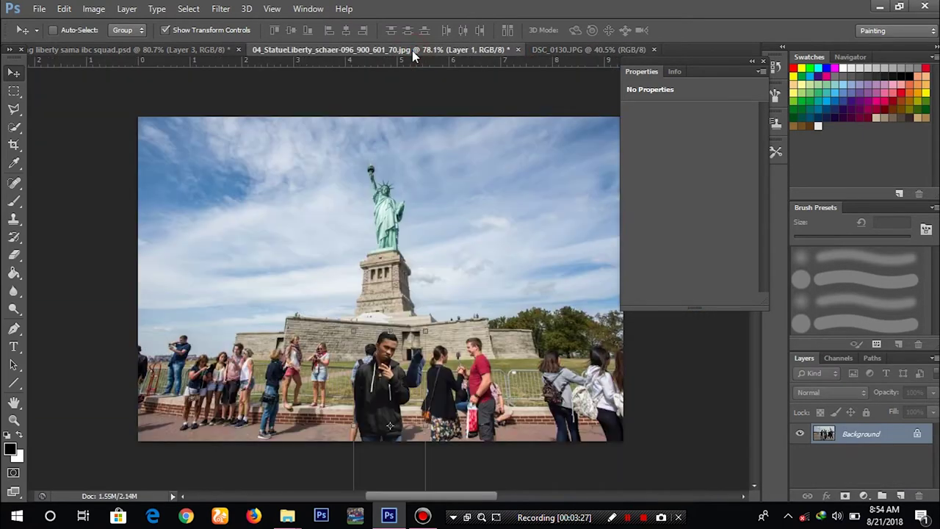
left_click_drag(412, 51, 426, 263)
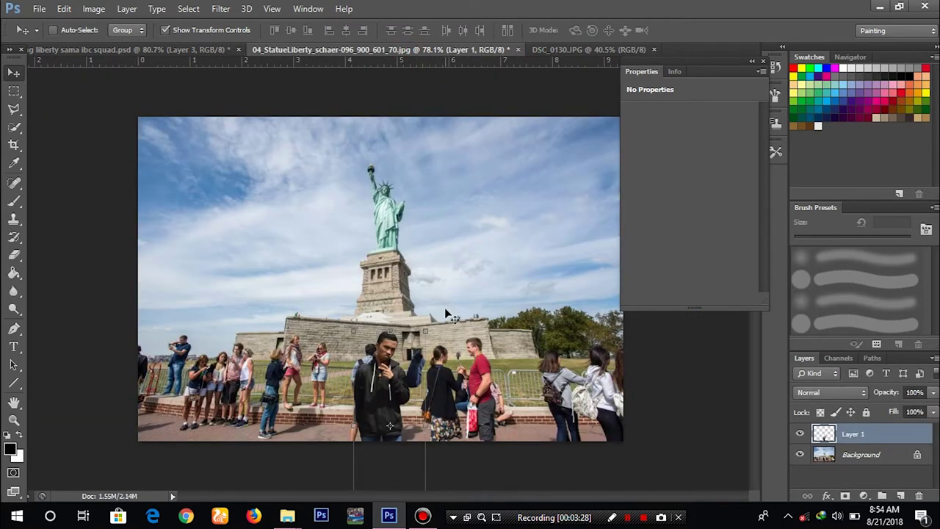
scroll(445, 309, "down", 2)
scroll(445, 309, "down", 2)
- Move the man up over the crowd and flip him horizontally to about -94% width
scroll(446, 309, "up", 2)
scroll(446, 309, "up", 2)
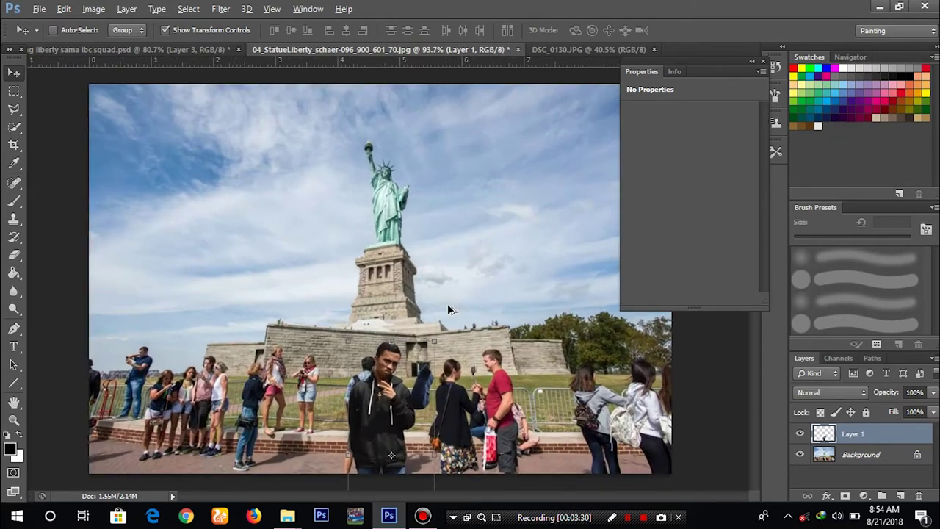
key("alt")
scroll(281, 270, "up", 1)
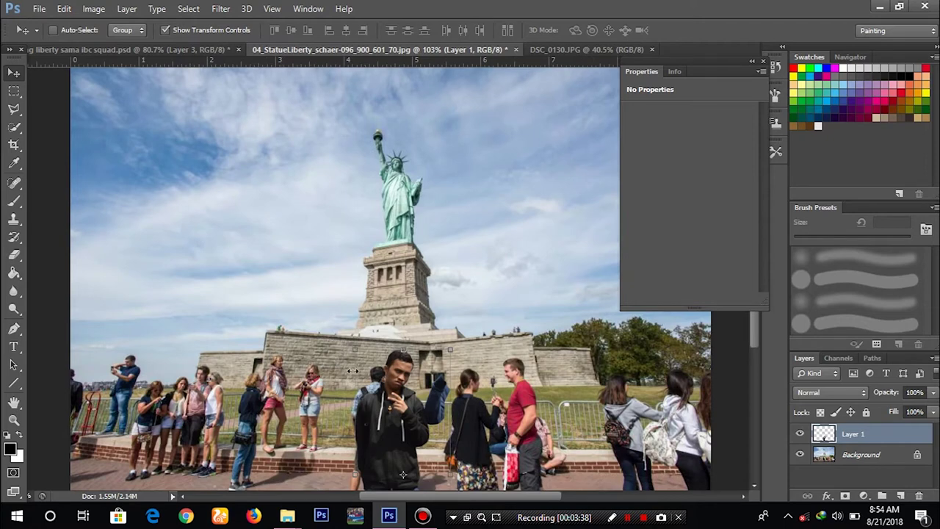
left_click_drag(425, 428, 468, 394)
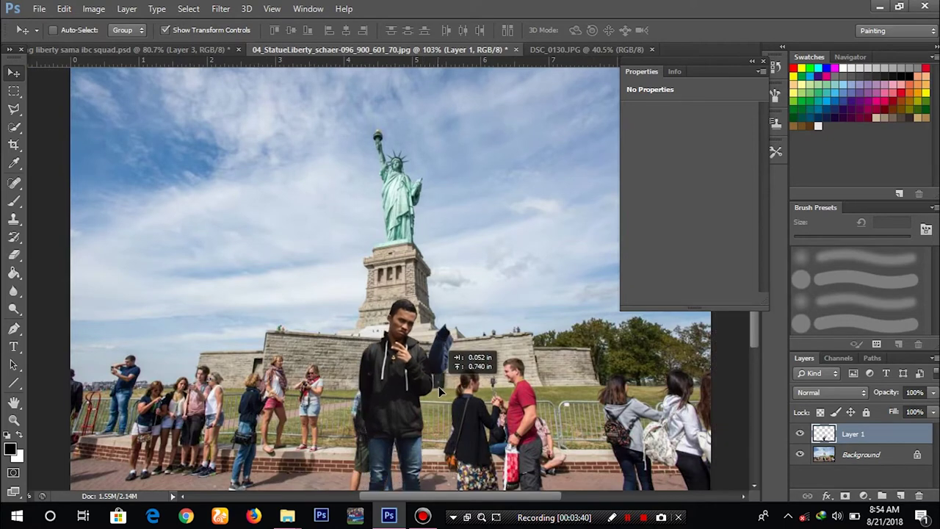
left_click(467, 396)
left_click_drag(450, 396, 280, 401)
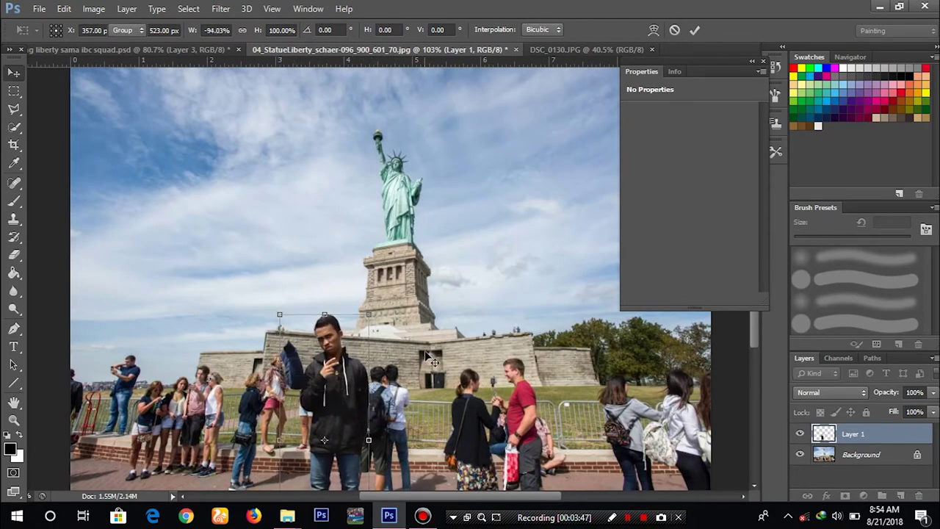
- Commit the flip, shift the man right, widen him to about 105.56%, and fine-tune his position
key("Return")
scroll(429, 346, "down", 2)
mouse_move(351, 357)
left_mouse_down()
mouse_move(412, 367)
mouse_move(397, 371)
left_mouse_up()
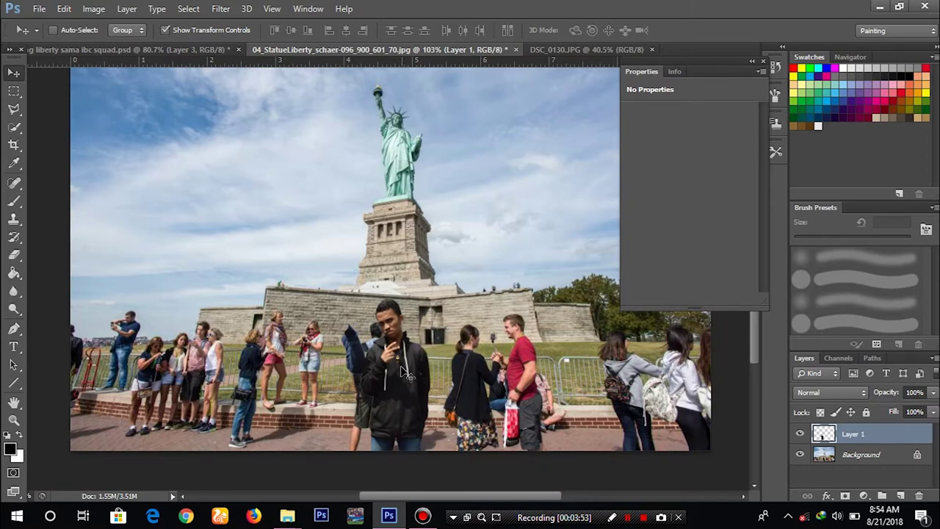
key("ctrl+t")
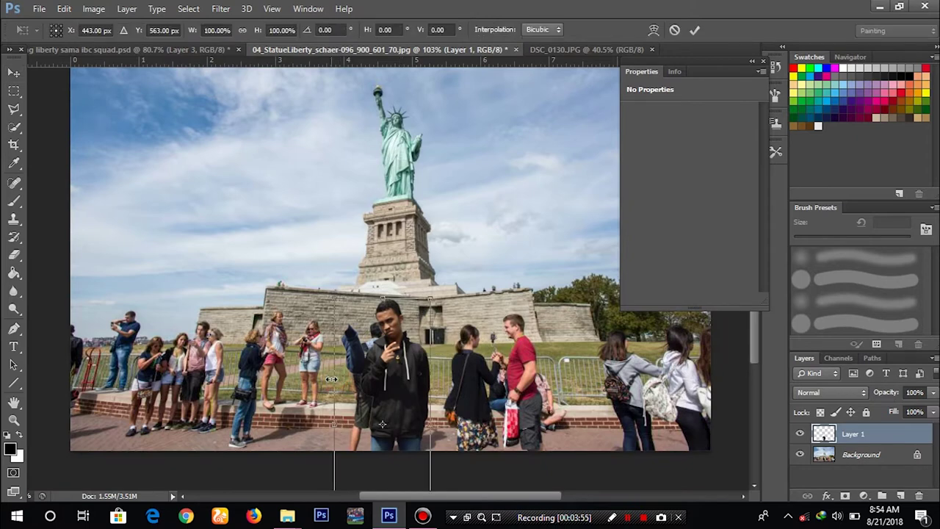
left_click_drag(341, 380, 336, 379)
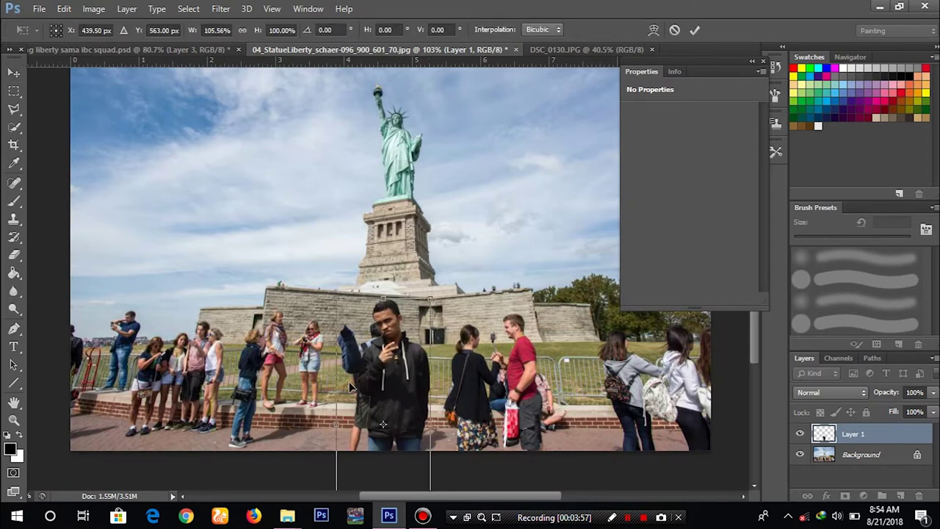
left_click_drag(337, 374, 346, 386)
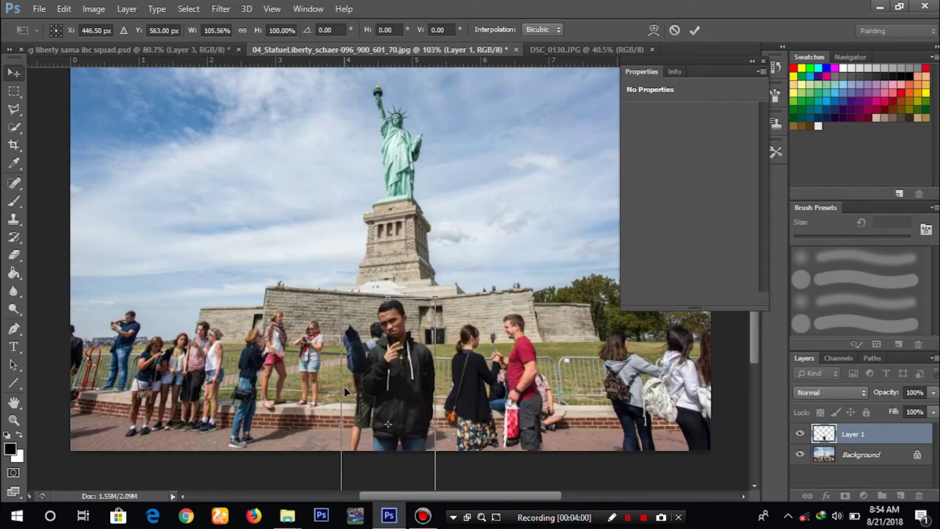
key("Return")
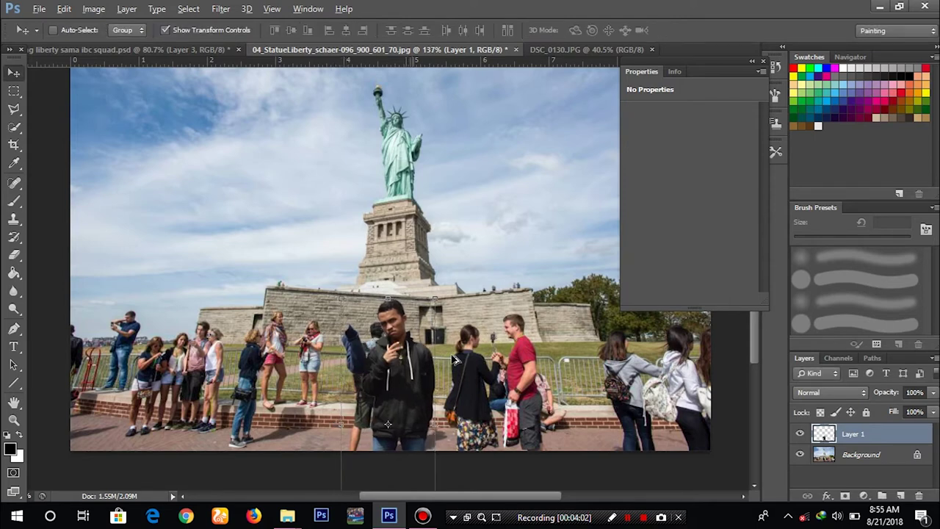
scroll(454, 360, "up", 3)
scroll(454, 360, "up", 2)
left_click_drag(379, 361, 410, 307)
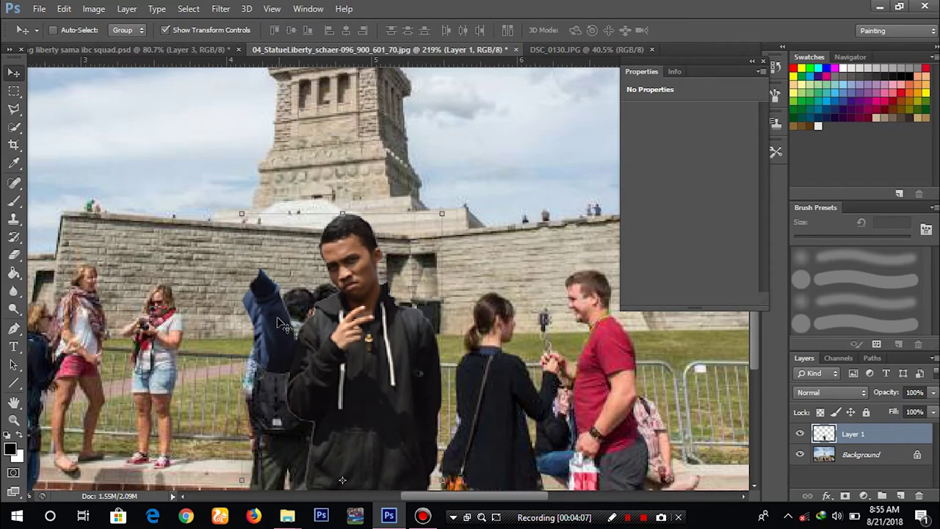
- With a 30 px eraser, erase the raised blue-sleeved arm and blue/red patches on the backpack
key("e")
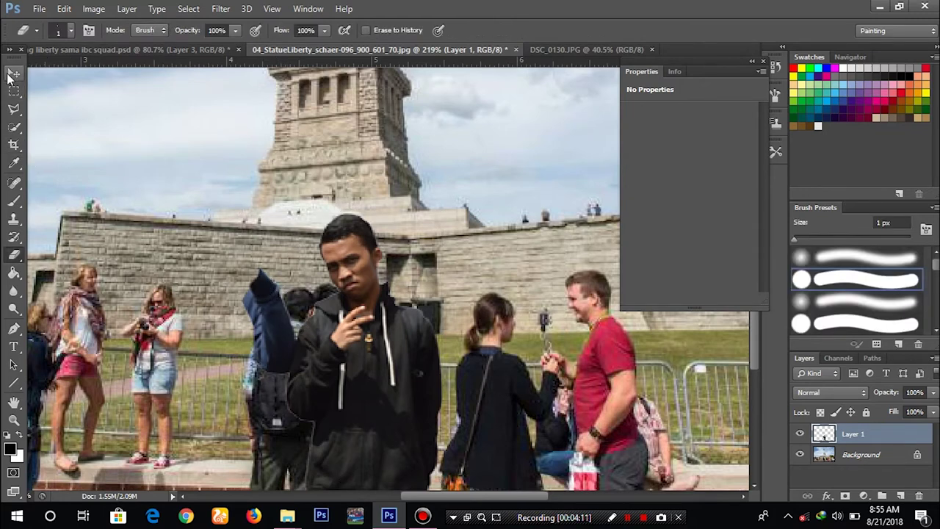
key("bracketright")
key("bracketright")
key("e")
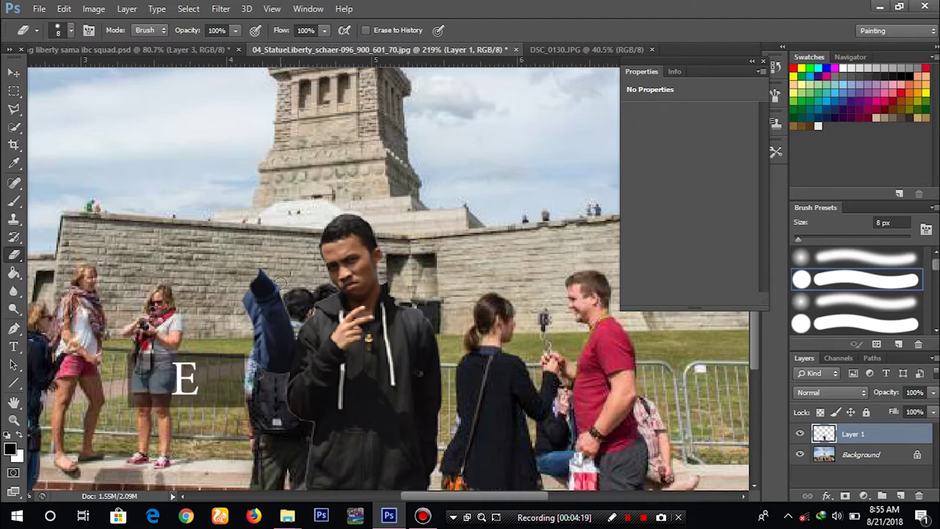
key("bracketright")
key("bracketright")
left_click_drag(257, 272, 260, 281)
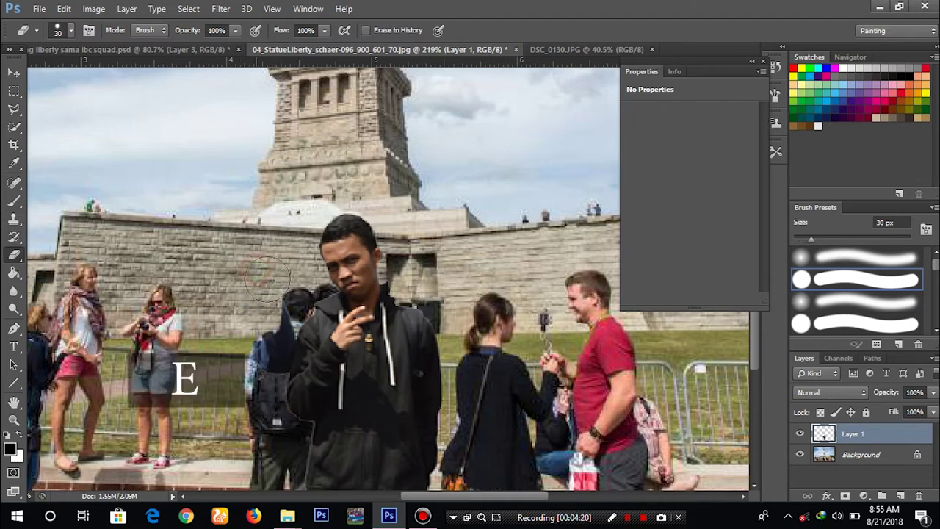
scroll(266, 286, "up", 3)
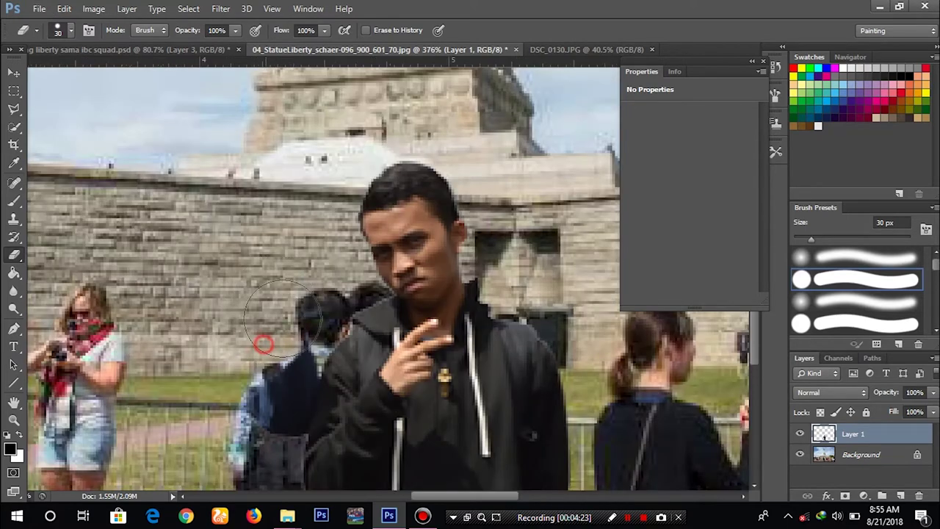
scroll(298, 305, "down", 2)
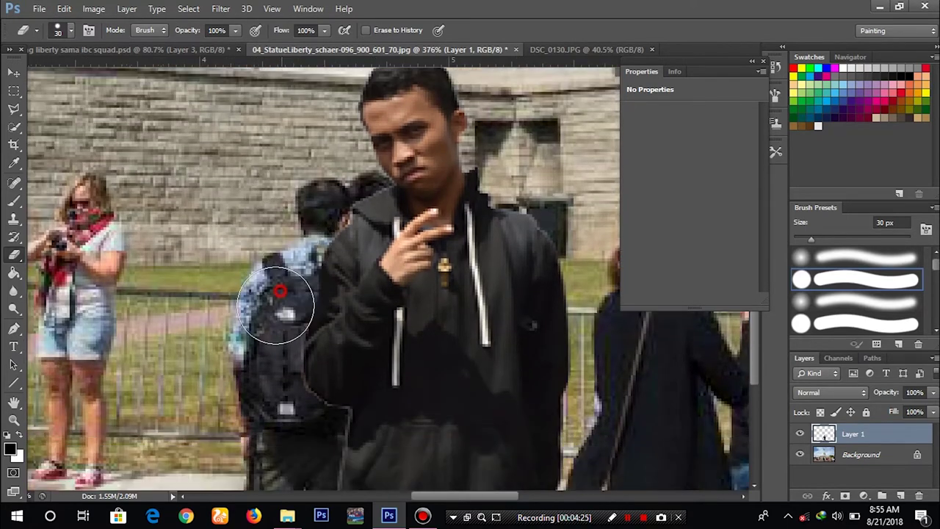
scroll(283, 294, "down", 1)
mouse_move(266, 294)
left_mouse_down()
mouse_move(279, 284)
mouse_move(268, 349)
mouse_move(288, 420)
mouse_move(294, 389)
left_mouse_up()
- Shrink the eraser to 9 px and clean the stray edge between shorts and jacket
scroll(301, 353, "down", 2)
scroll(305, 325, "down", 1)
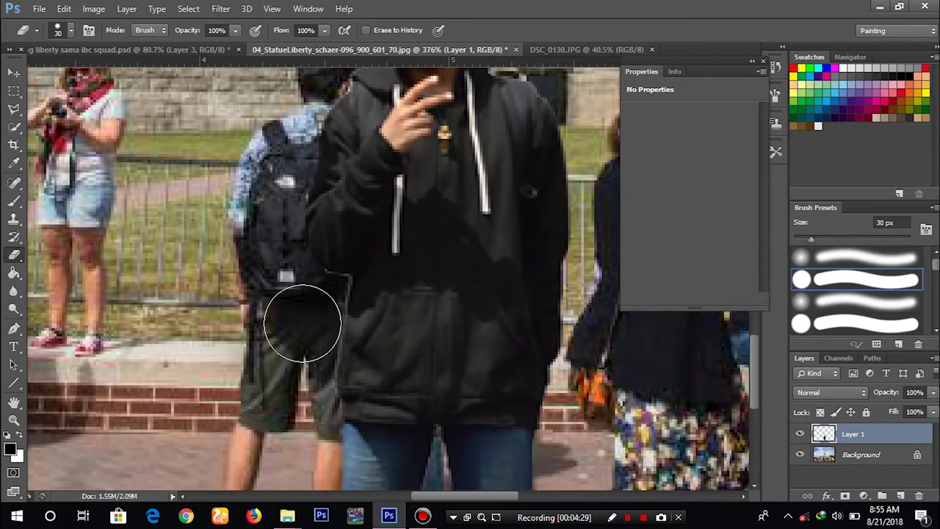
scroll(304, 252, "down", 1)
key("bracketleft")
key("bracketleft")
key("bracketleft")
key("bracketleft")
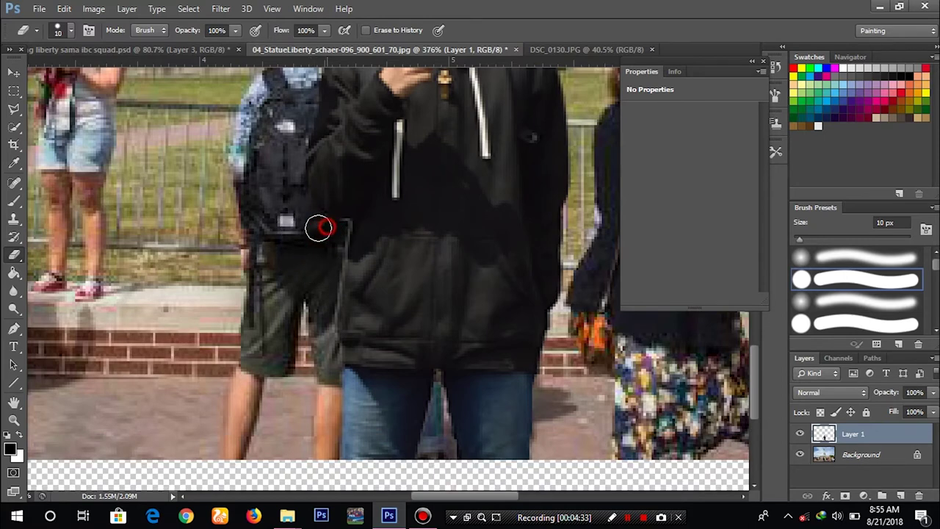
key("bracketleft")
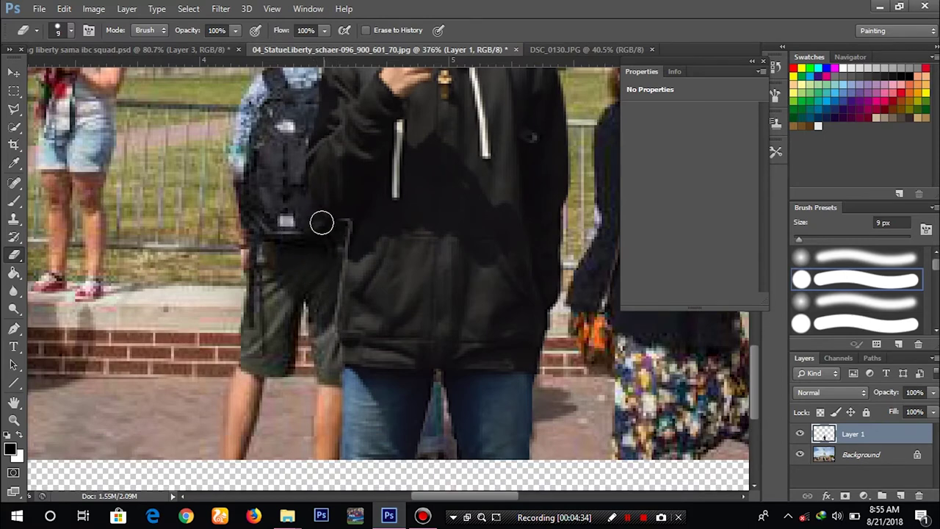
scroll(327, 232, "down", 3)
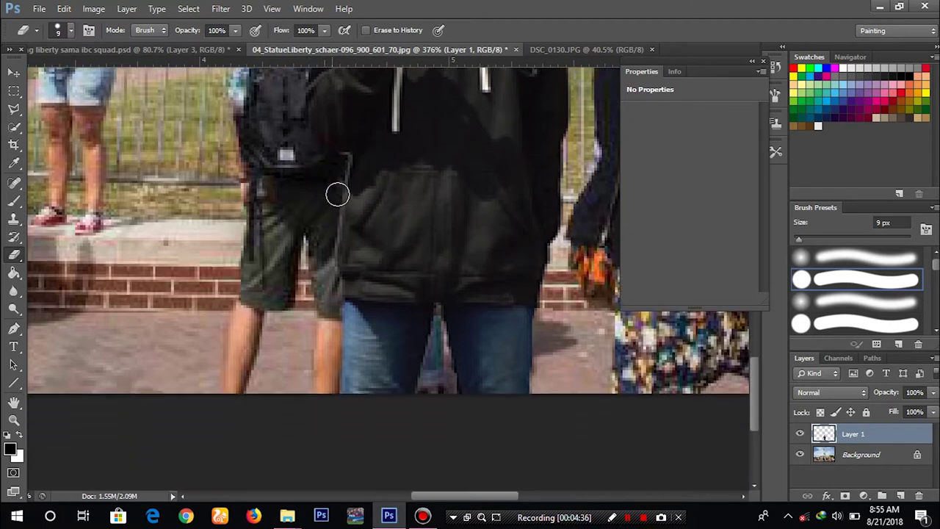
left_click_drag(337, 184, 327, 288)
- Erase the leftover background between the jeans legs, then zoom back out
scroll(326, 287, "down", 2)
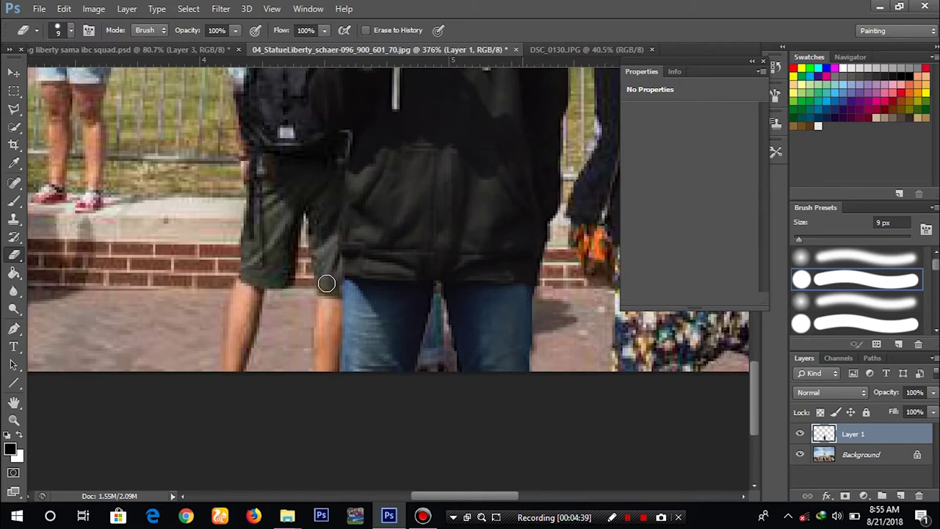
scroll(327, 283, "down", 2)
scroll(328, 277, "down", 2)
scroll(328, 276, "up", 2)
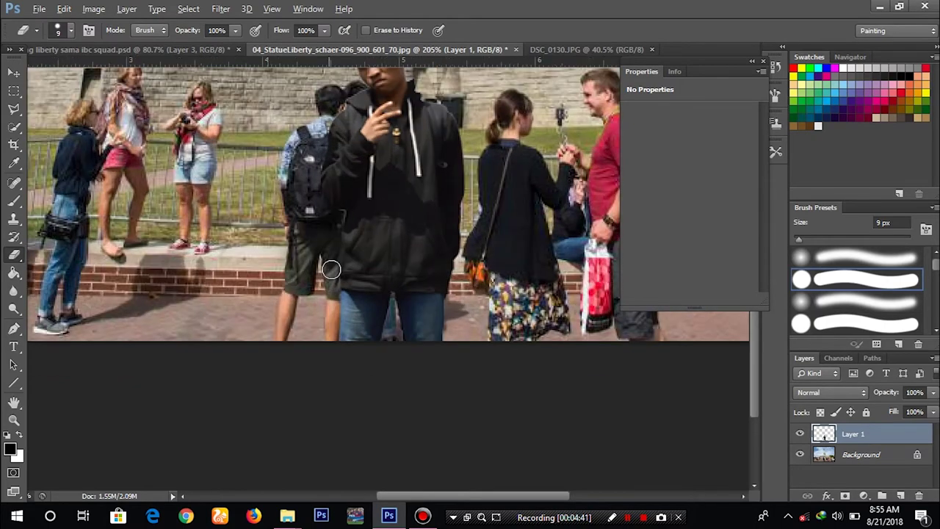
scroll(330, 267, "up", 2)
scroll(333, 254, "up", 2)
scroll(346, 210, "down", 1)
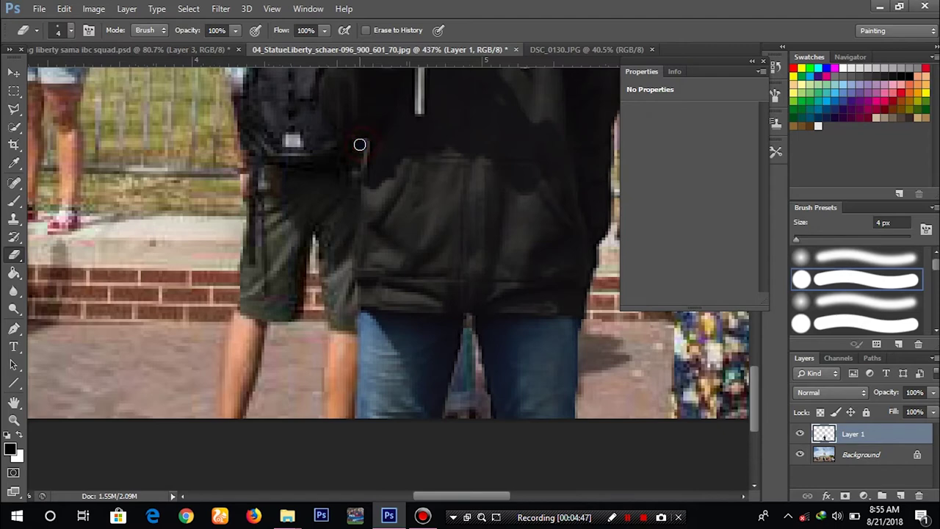
left_click(364, 143)
left_click(365, 144)
left_click(365, 142)
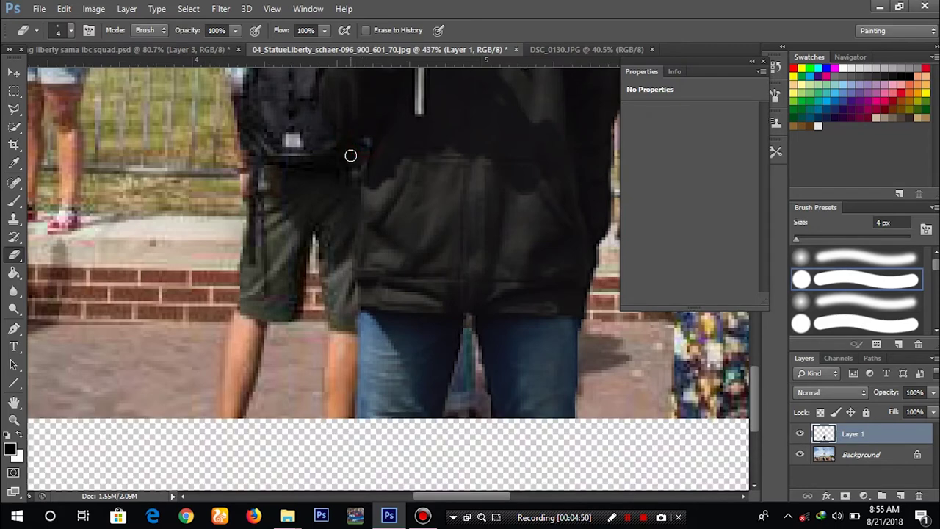
scroll(433, 269, "down", 1)
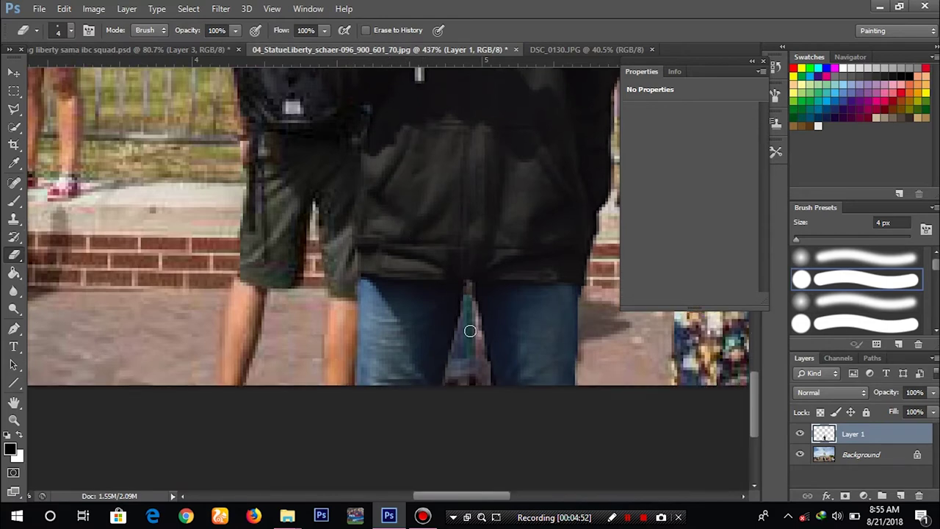
left_click(456, 343)
left_click_drag(477, 316, 485, 367)
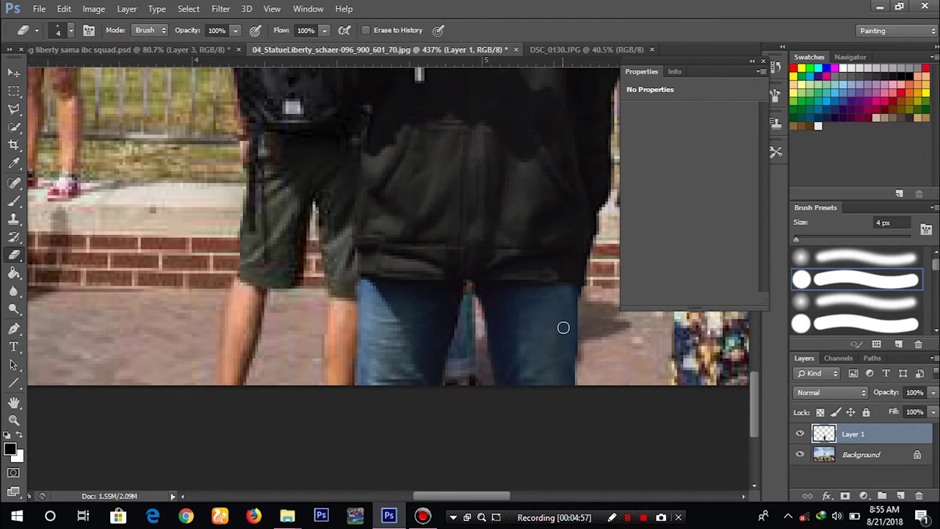
key("ctrl+minus")
key("ctrl+minus")
key("alt+v")
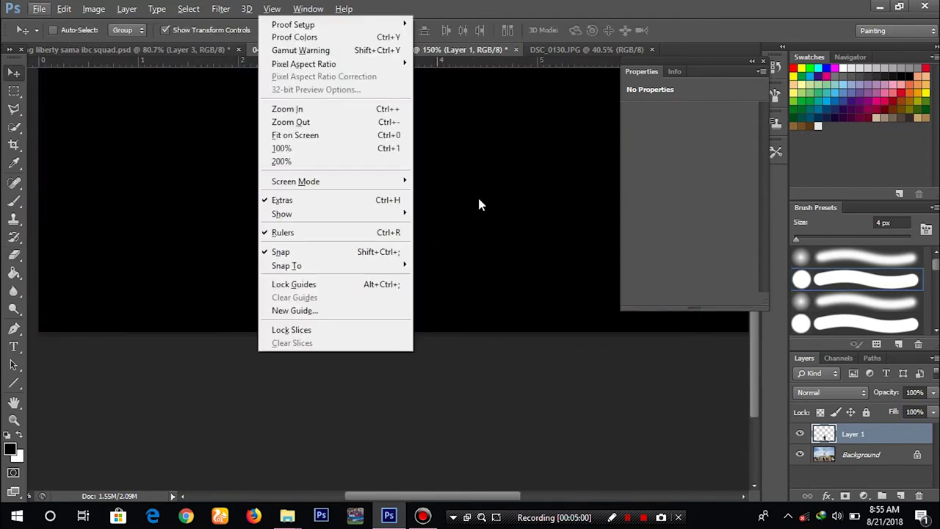
- Dismiss the stray menu and fit the image to show the statue above the crowd
left_click(487, 198)
key("ctrl+0")
key("e")
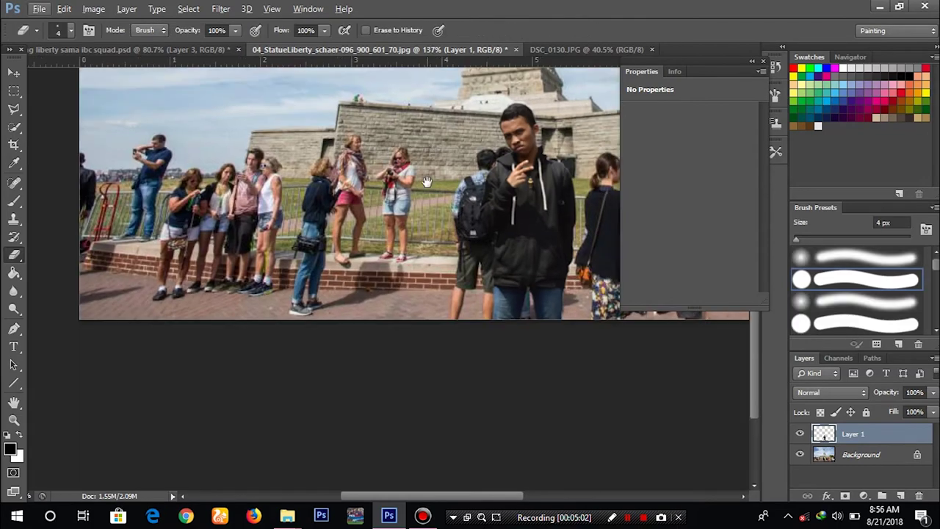
left_click_drag(427, 181, 289, 354)
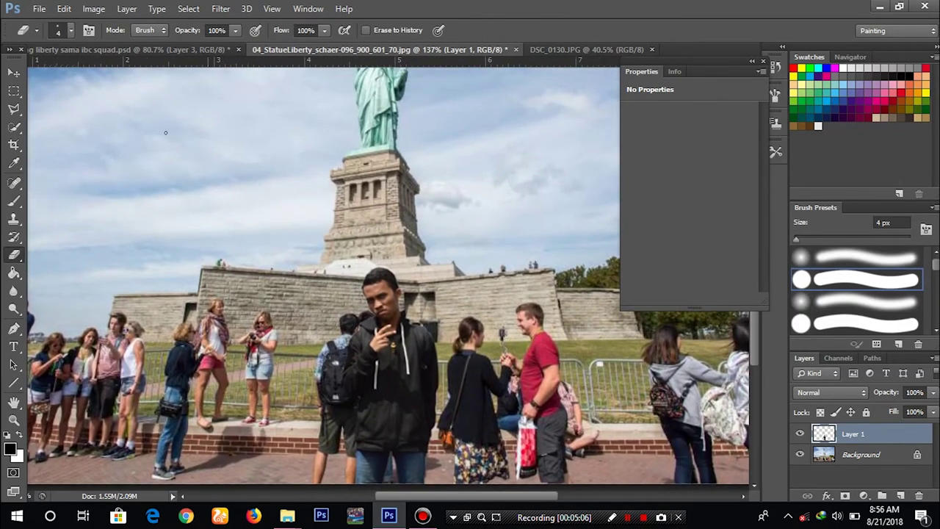
left_click(13, 74)
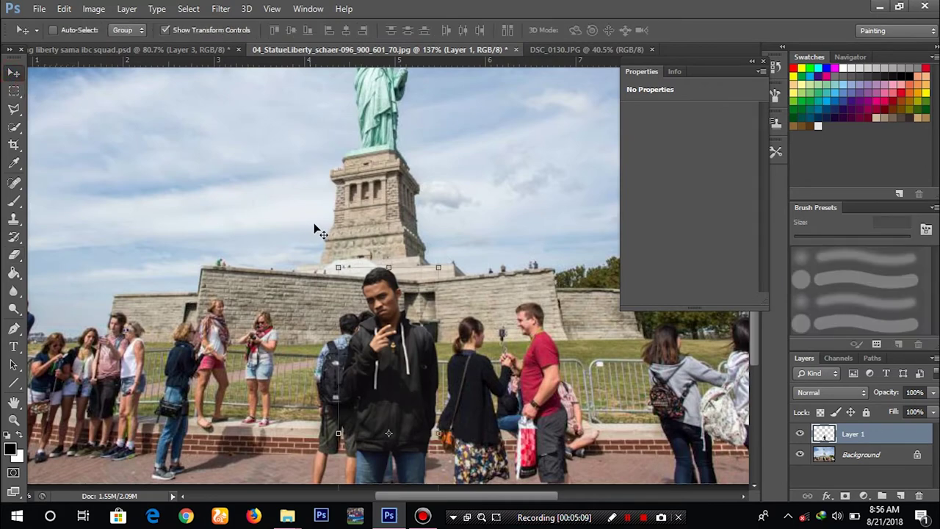
scroll(322, 221, "up", 1)
scroll(324, 219, "up", 1)
scroll(325, 216, "up", 2)
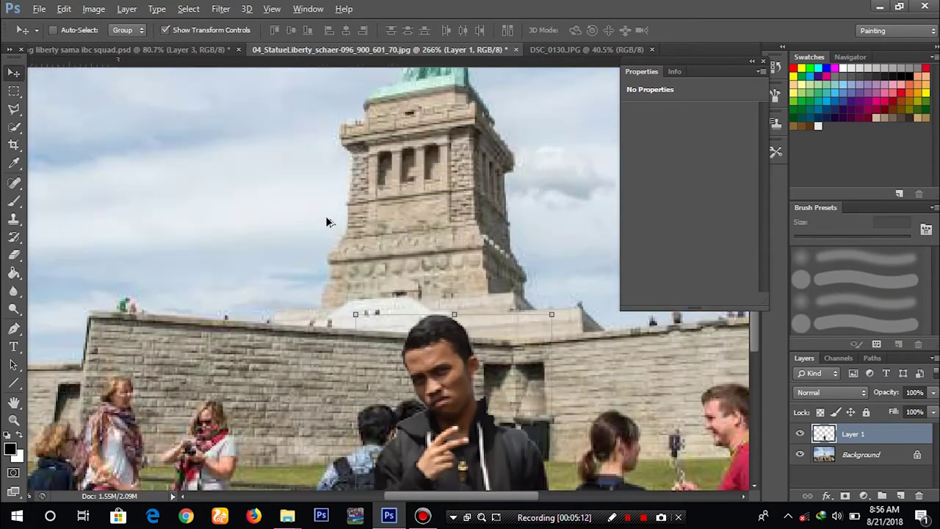
scroll(327, 222, "up", 1)
scroll(327, 221, "down", 3)
scroll(327, 221, "up", 1)
scroll(327, 219, "up", 2)
- Return to the Eraser and erase leftover pixels beside the man's jacket
key("e")
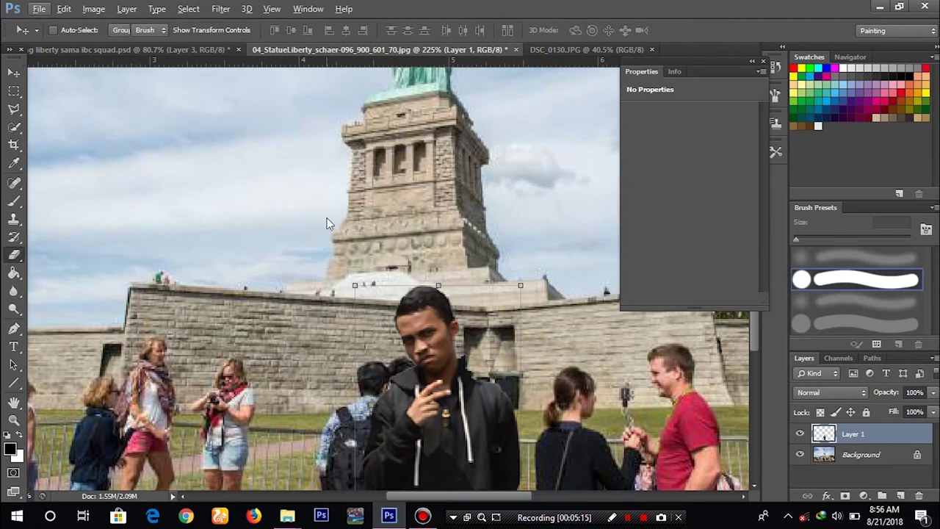
key("alt+e")
left_click(429, 243)
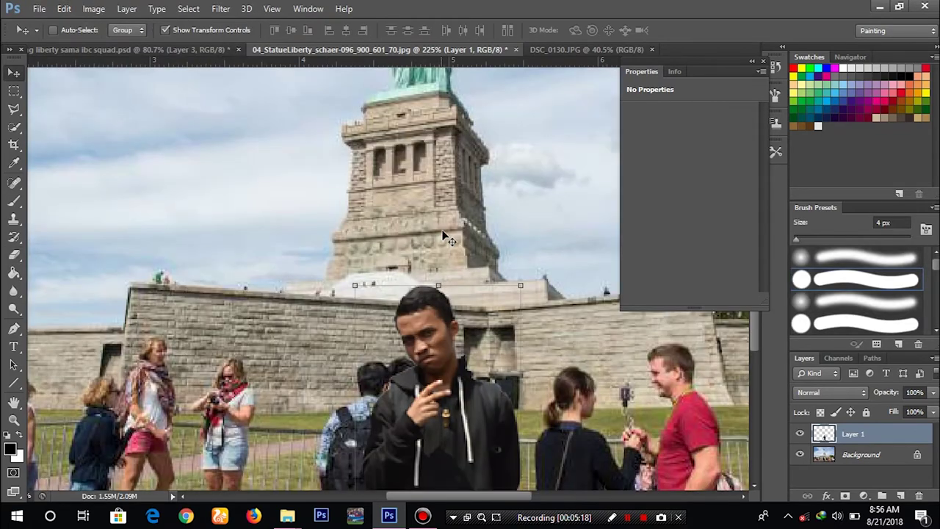
left_click(441, 233, "ctrl")
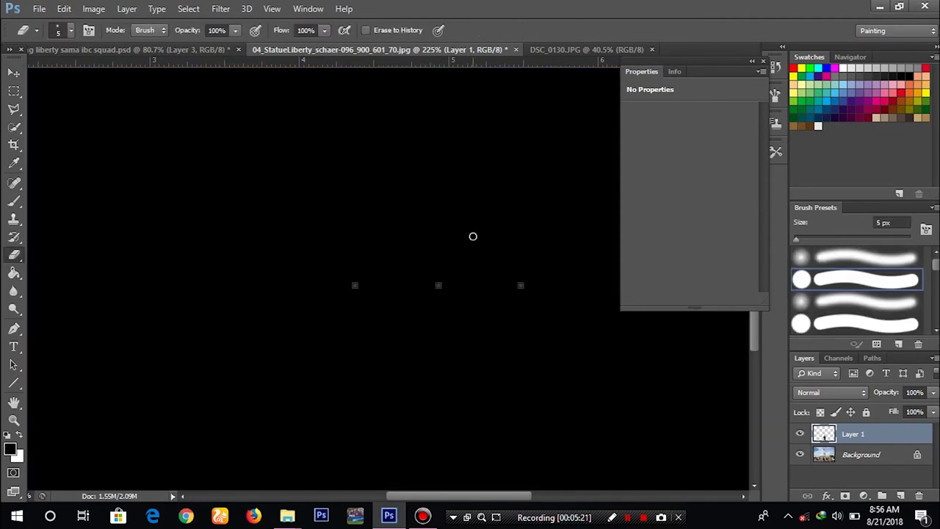
scroll(479, 236, "up", 2)
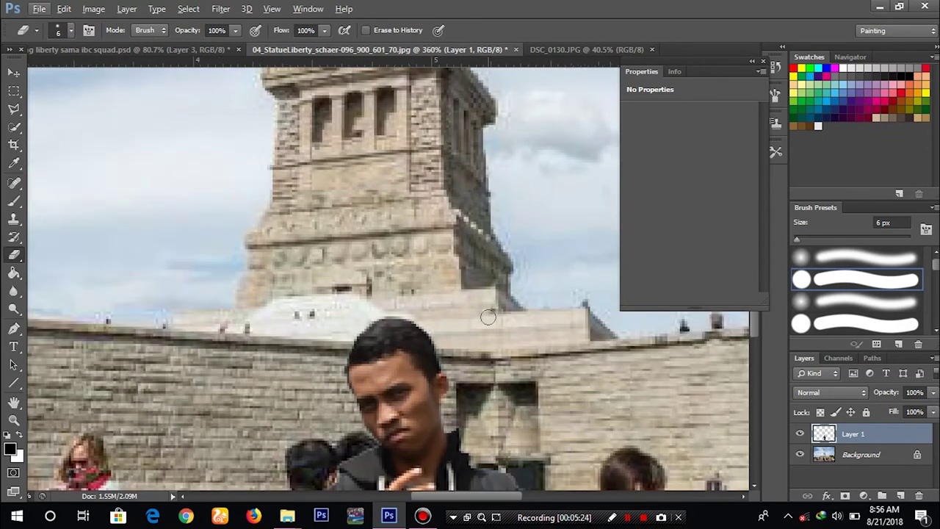
scroll(489, 317, "down", 1)
scroll(490, 315, "down", 3)
scroll(493, 310, "down", 2)
left_click_drag(509, 318, 524, 343)
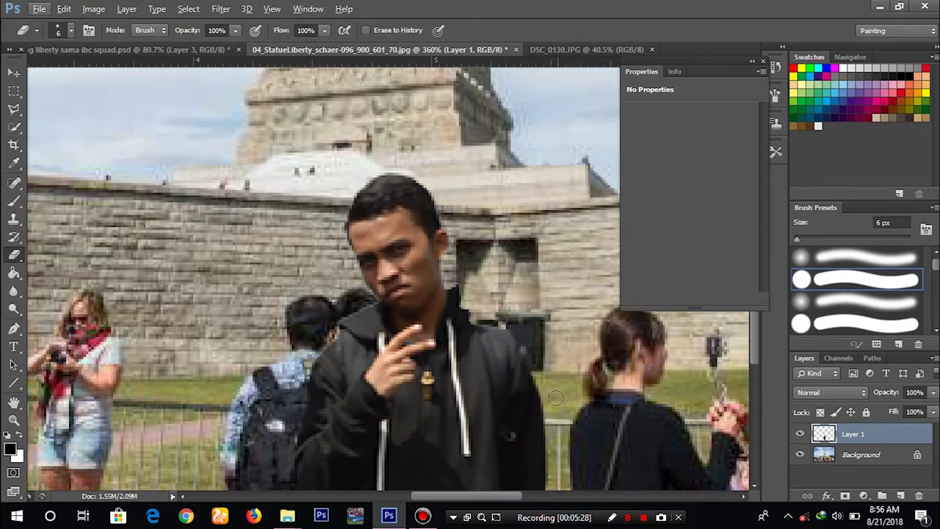
- Erase stray pixels at the top of the man's hair and beside his neck
scroll(558, 397, "down", 2)
scroll(558, 367, "down", 3)
scroll(558, 338, "down", 2)
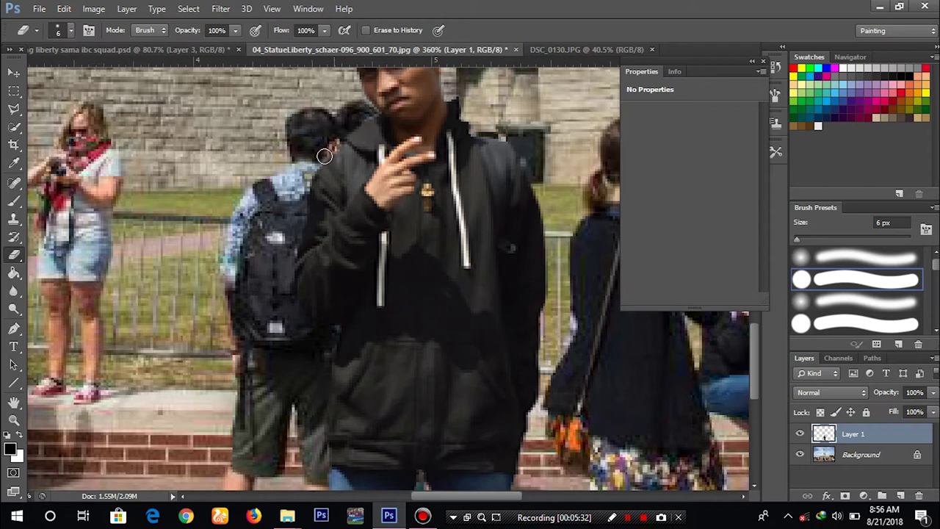
scroll(290, 188, "up", 2)
scroll(302, 165, "up", 2)
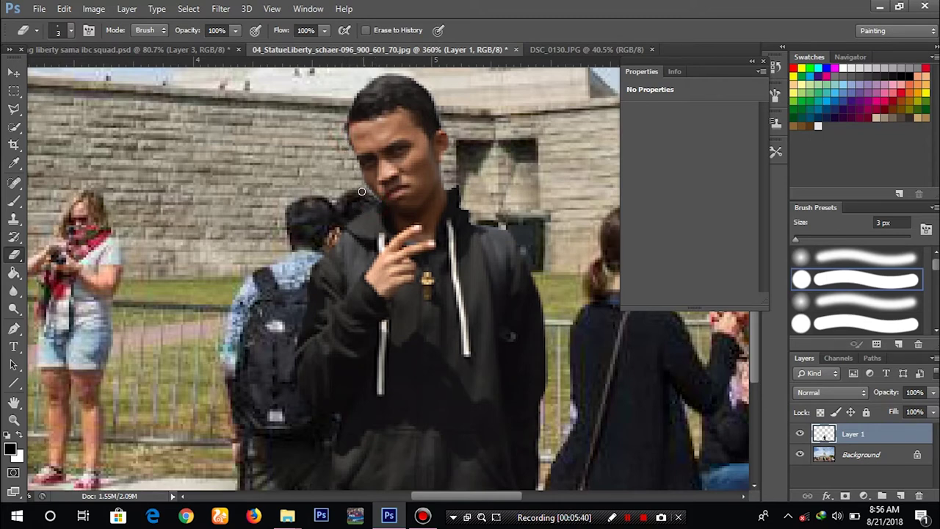
scroll(362, 192, "up", 2)
left_click(377, 120)
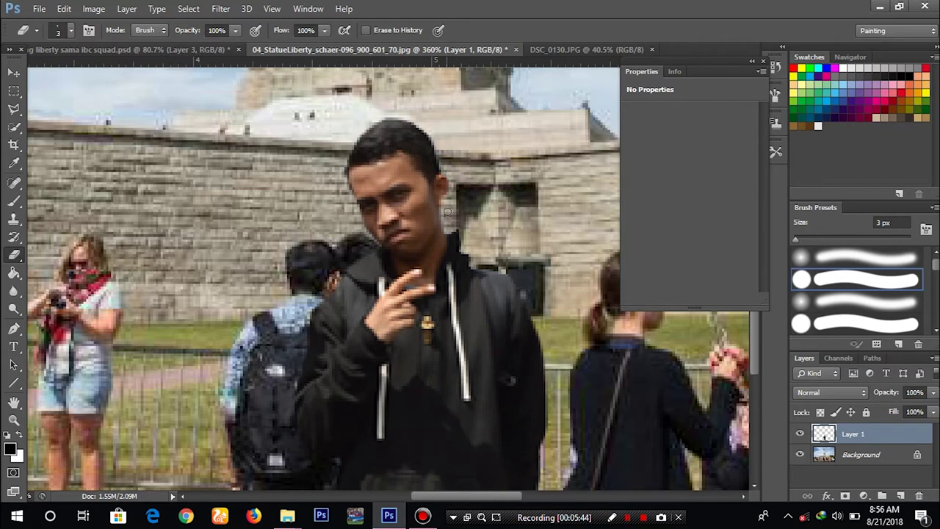
scroll(447, 211, "down", 3)
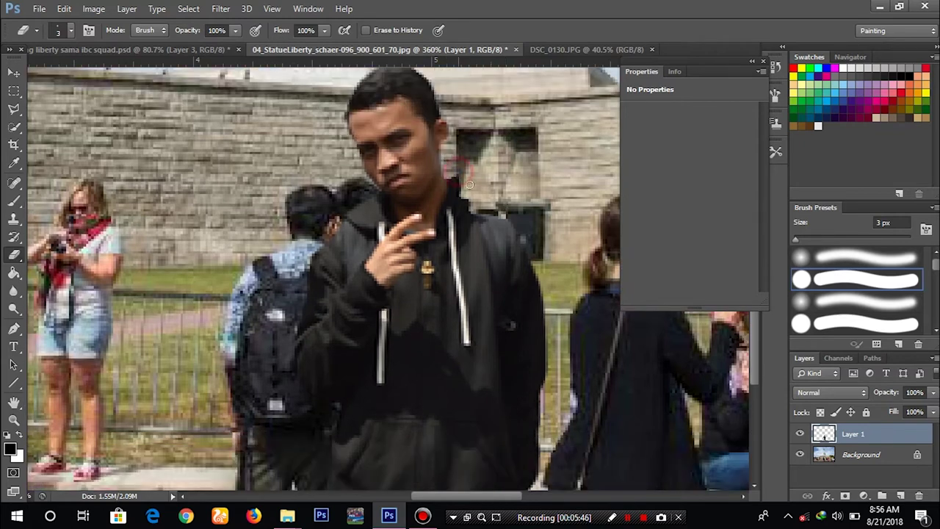
left_click_drag(460, 175, 467, 188)
scroll(463, 187, "down", 2)
scroll(449, 207, "down", 2)
scroll(352, 234, "down", 6)
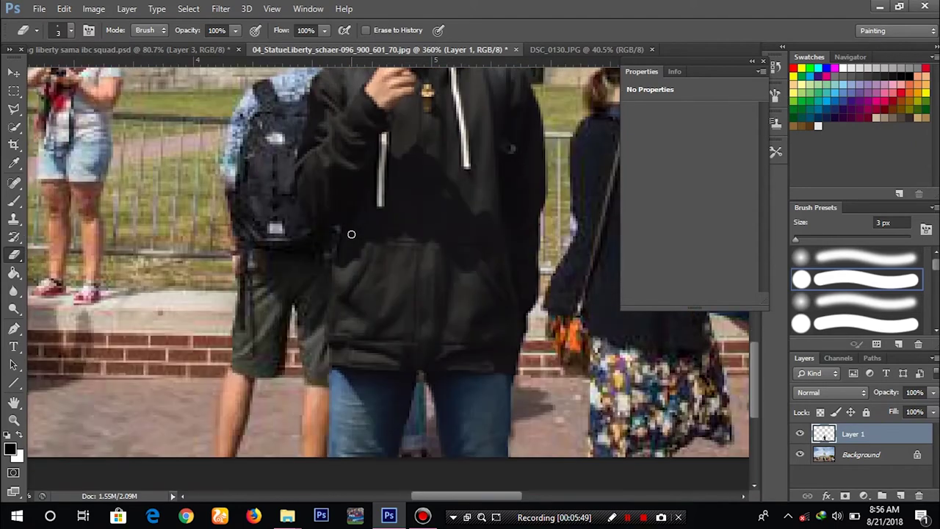
scroll(436, 284, "down", 3)
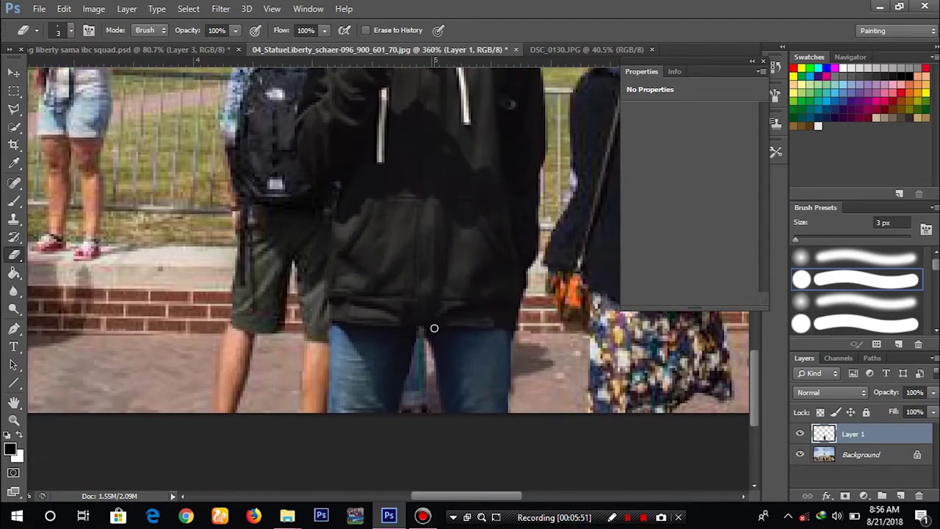
scroll(435, 329, "down", 5)
scroll(445, 312, "down", 2)
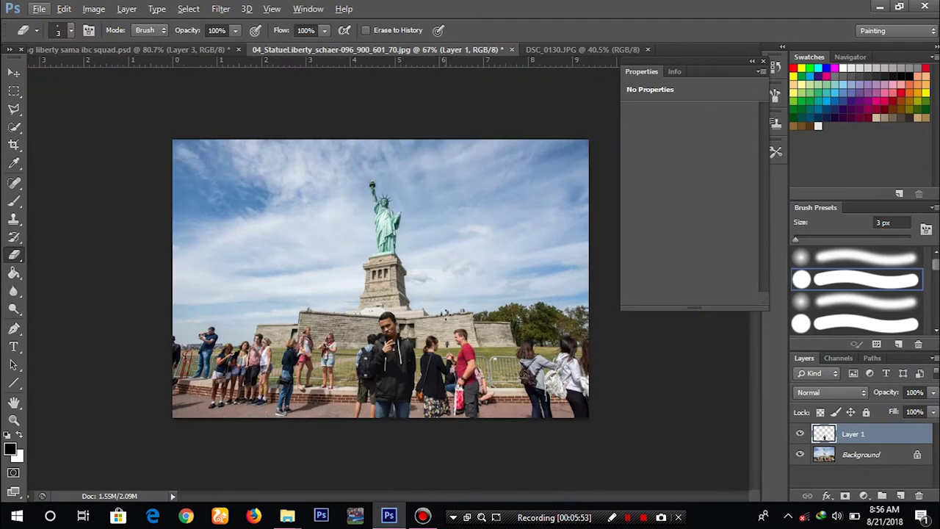
- With the Move tool, shift Layer 1's man left and slightly up, then nudge him right
key("v")
key("alt+v")
key("Escape")
scroll(495, 302, "up", 1)
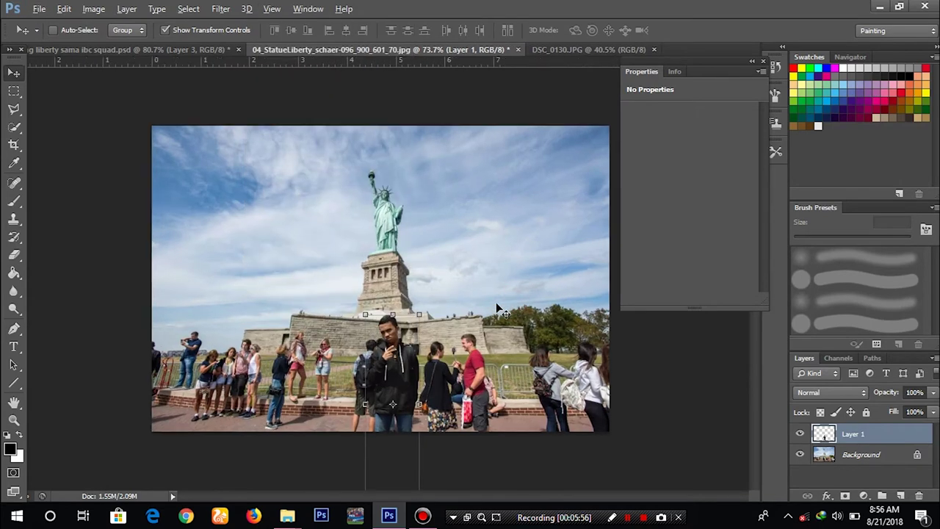
scroll(496, 302, "up", 1)
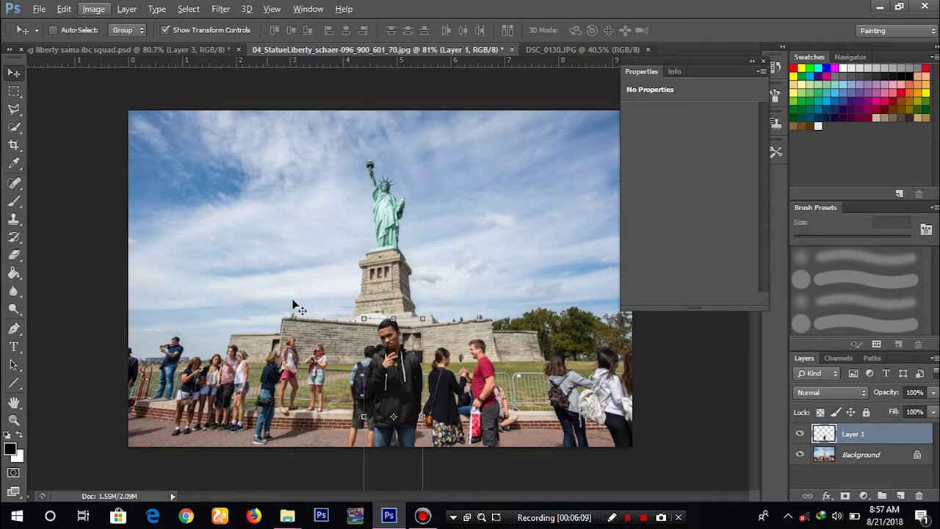
mouse_move(396, 398)
left_mouse_down()
mouse_move(254, 367)
mouse_move(376, 402)
left_mouse_up()
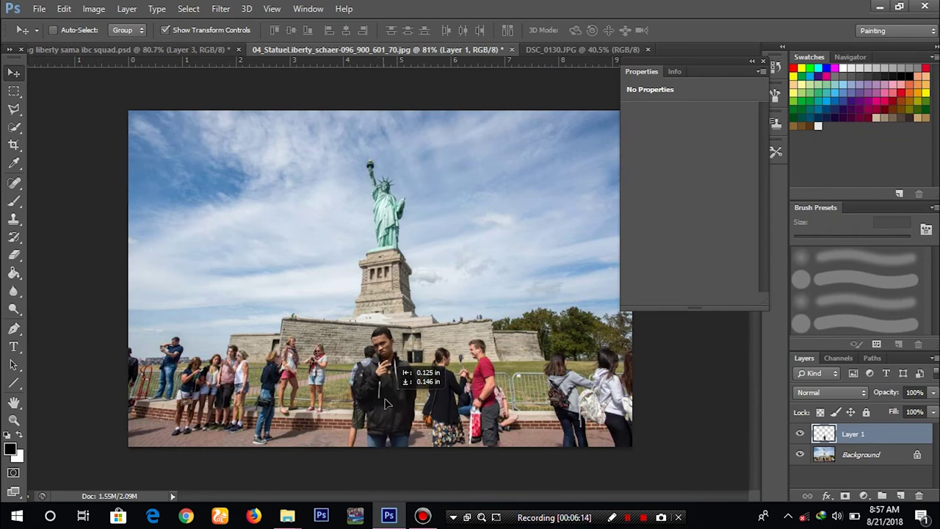
left_click_drag(376, 403, 388, 404)
scroll(455, 406, "up", 3)
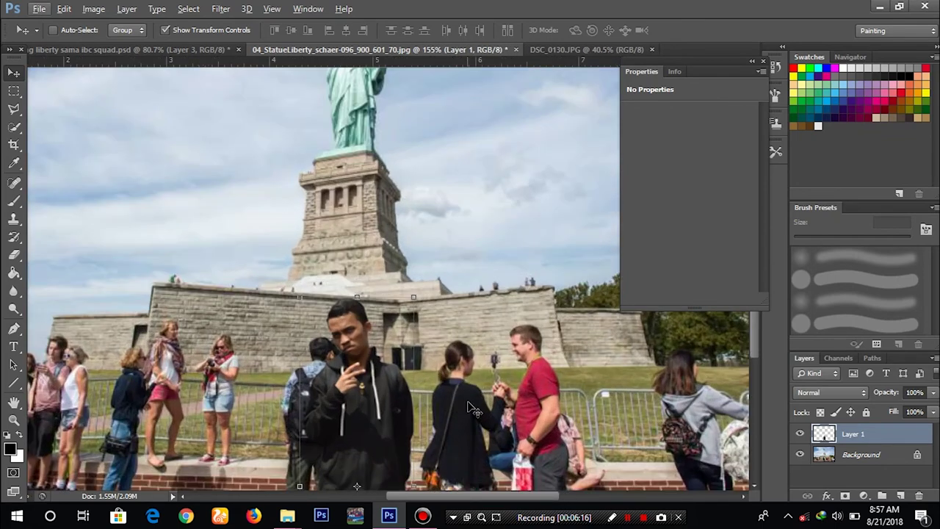
- Using a 3 px eraser, remove leftover pixels near the man's face
key("e")
key("Escape")
key("e")
scroll(445, 365, "up", 2)
scroll(442, 360, "up", 2)
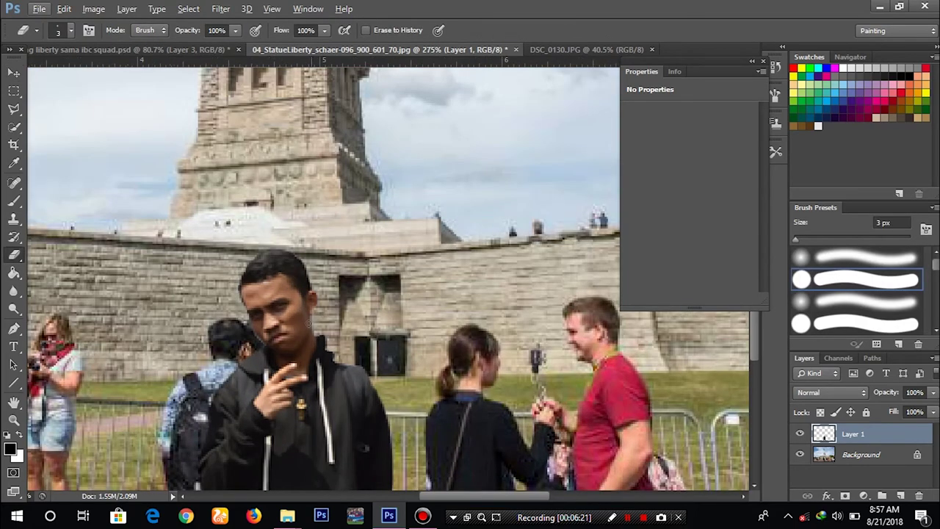
left_click_drag(253, 337, 260, 340)
- Erase stray pixels at the jacket's lower edge and the light patch between the jeans legs
scroll(246, 348, "down", 2)
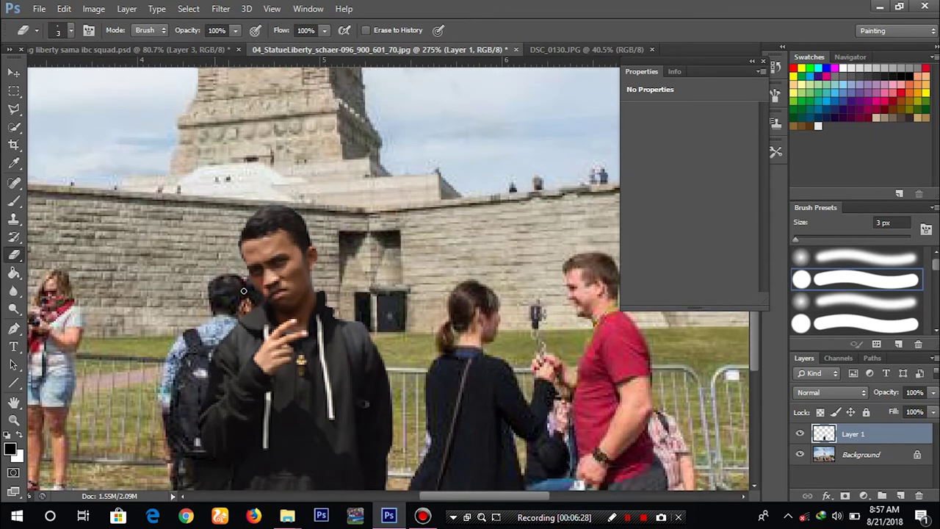
scroll(246, 291, "down", 2)
scroll(271, 286, "down", 2)
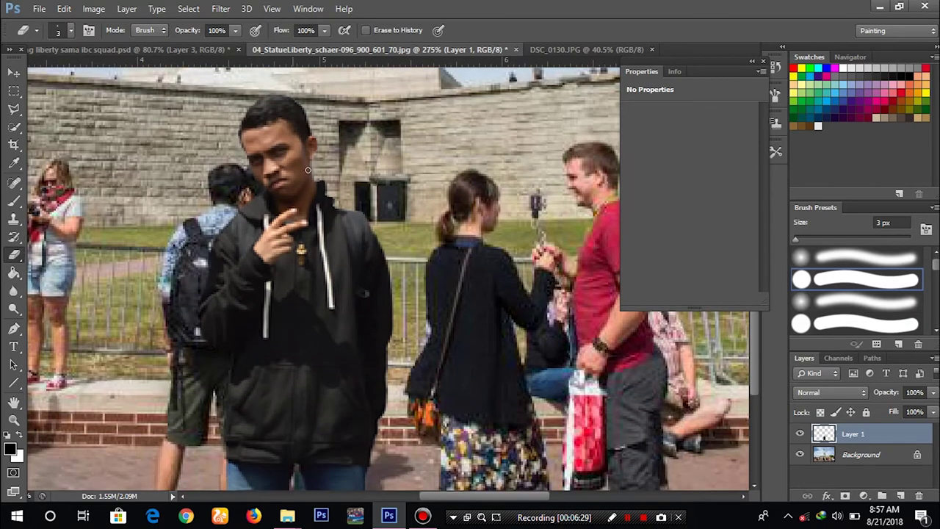
scroll(316, 158, "down", 1)
scroll(207, 292, "down", 2)
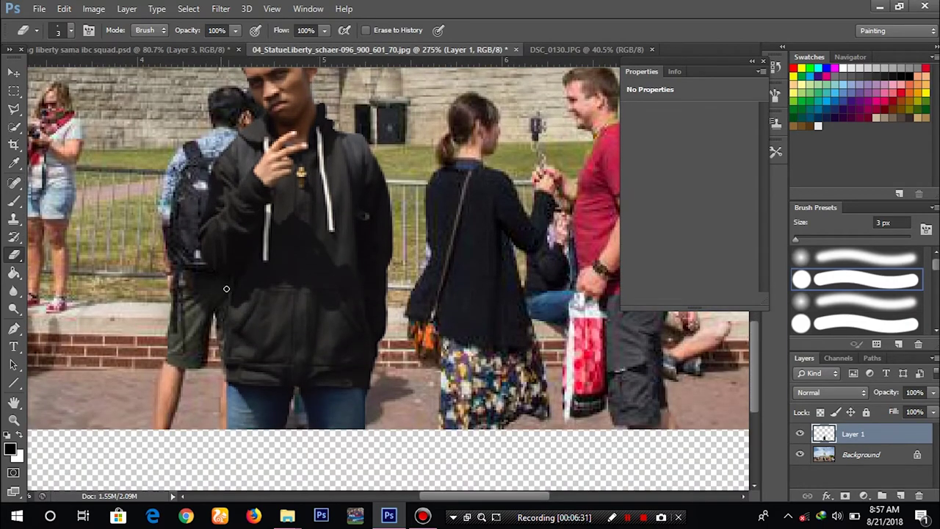
left_click(230, 289)
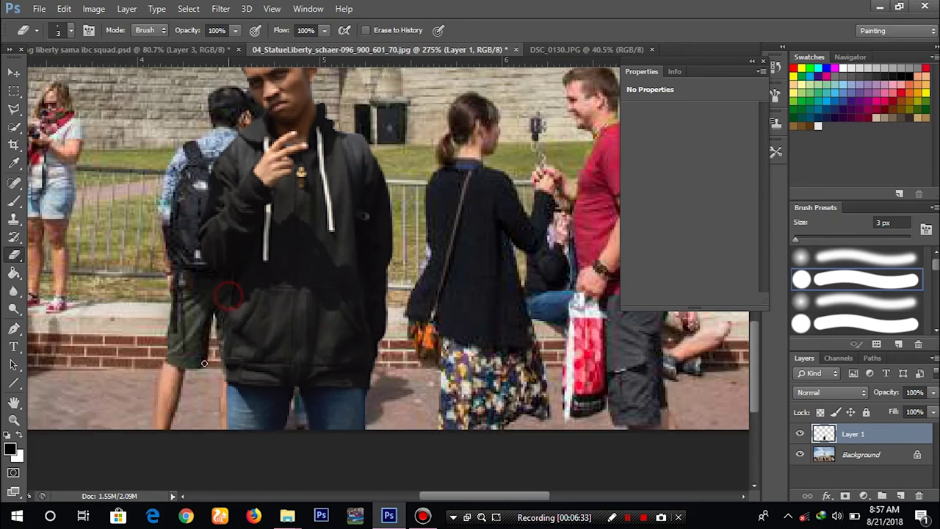
scroll(435, 337, "down", 2)
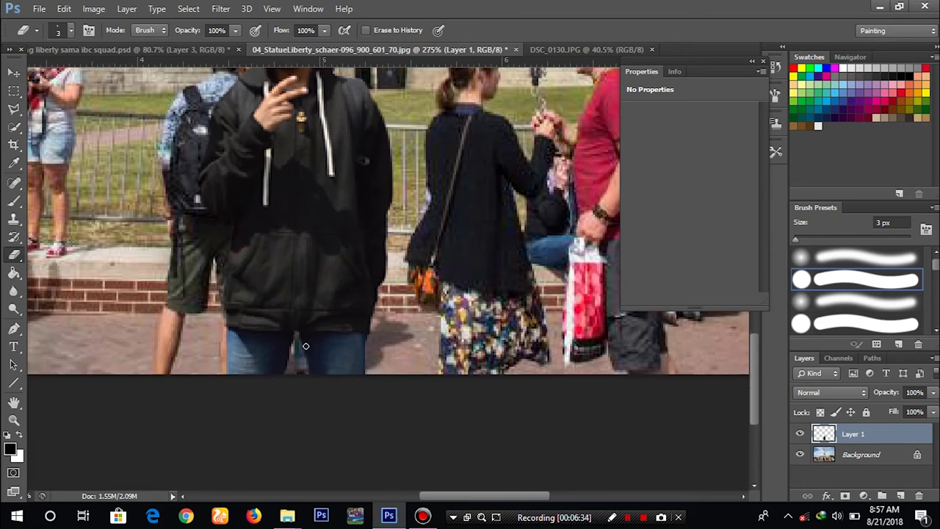
left_click_drag(297, 352, 303, 362)
scroll(502, 188, "down", 3)
scroll(502, 188, "down", 2)
scroll(514, 206, "down", 1)
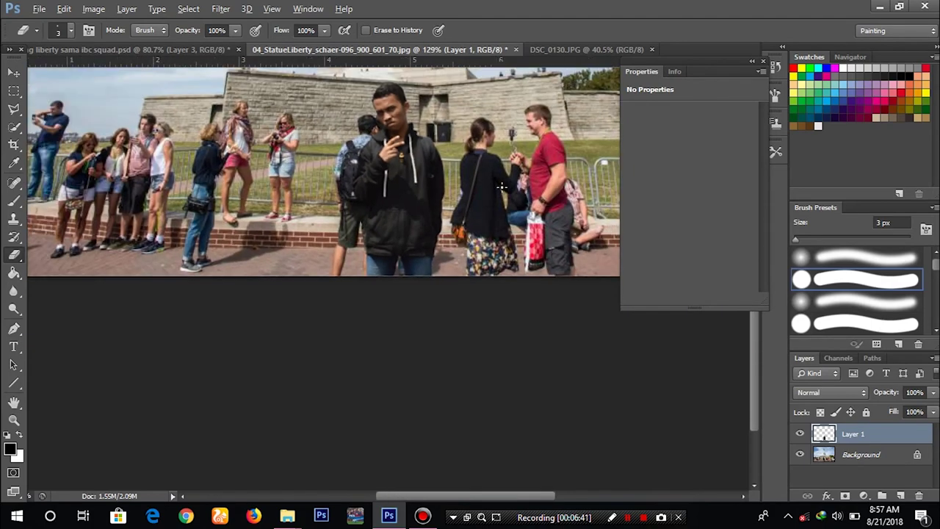
- Load Layer 1's pixels as a selection around the man and close the Blending Options dialog
scroll(530, 224, "down", 1)
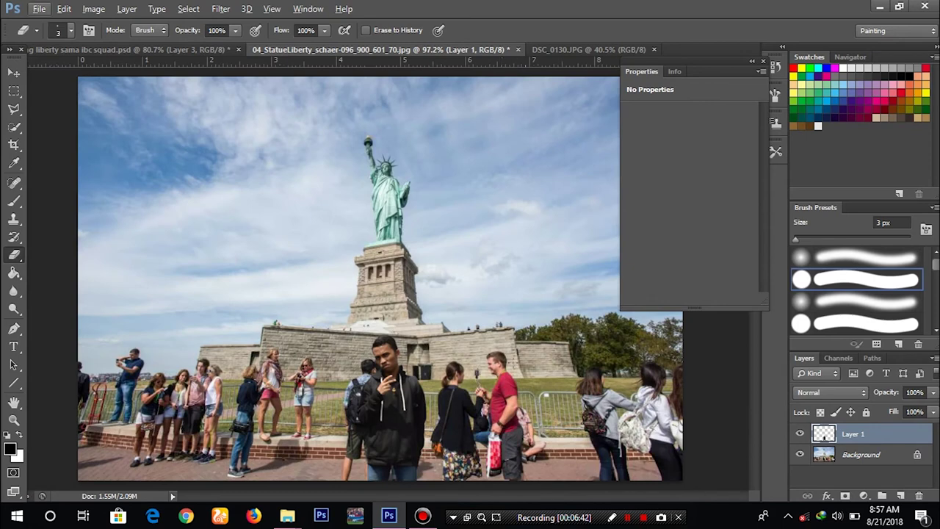
key("v")
key("alt+v")
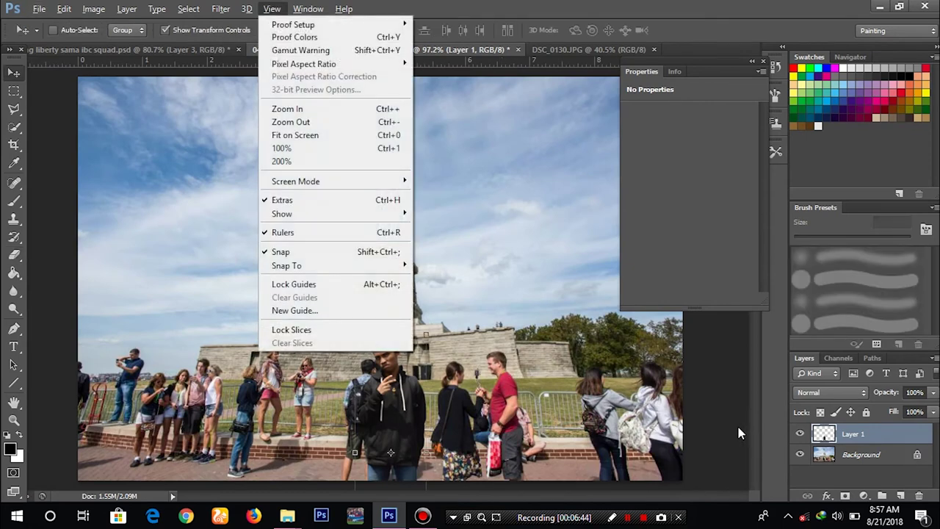
left_click(736, 428)
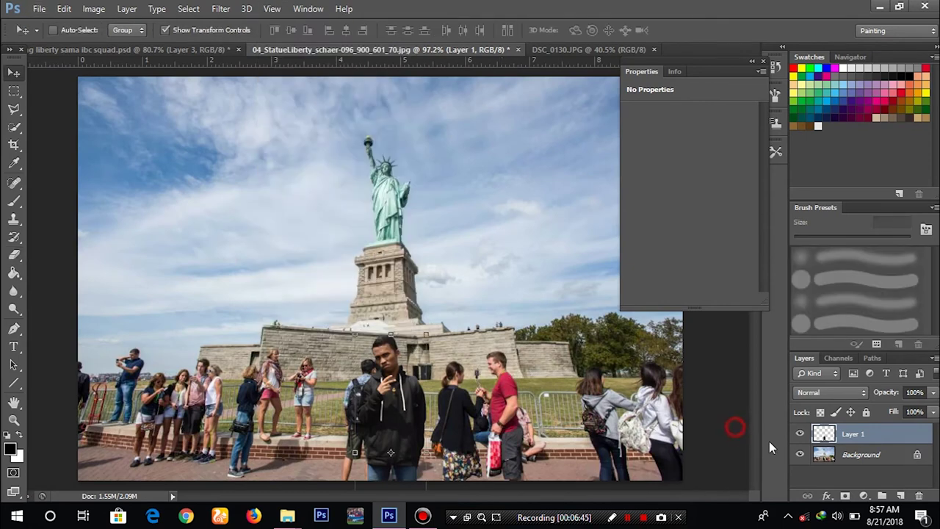
left_click(824, 441, "ctrl")
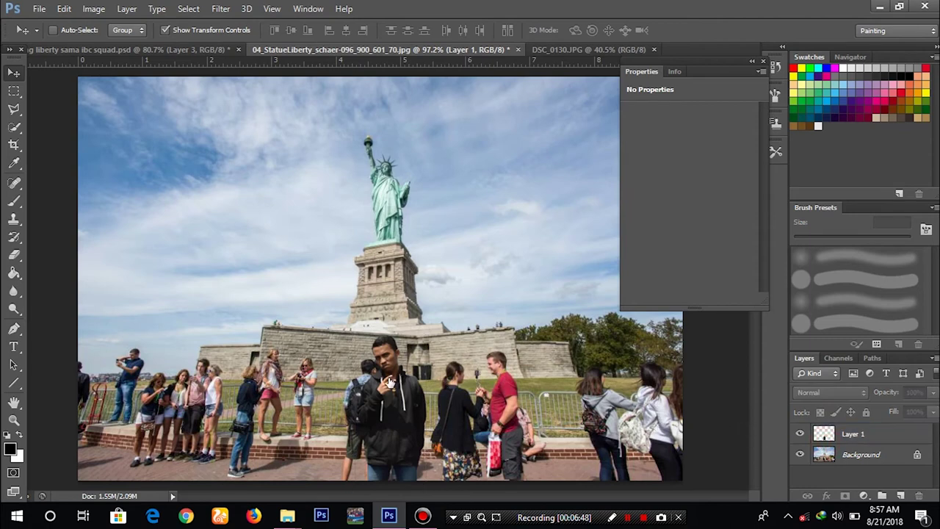
key("h")
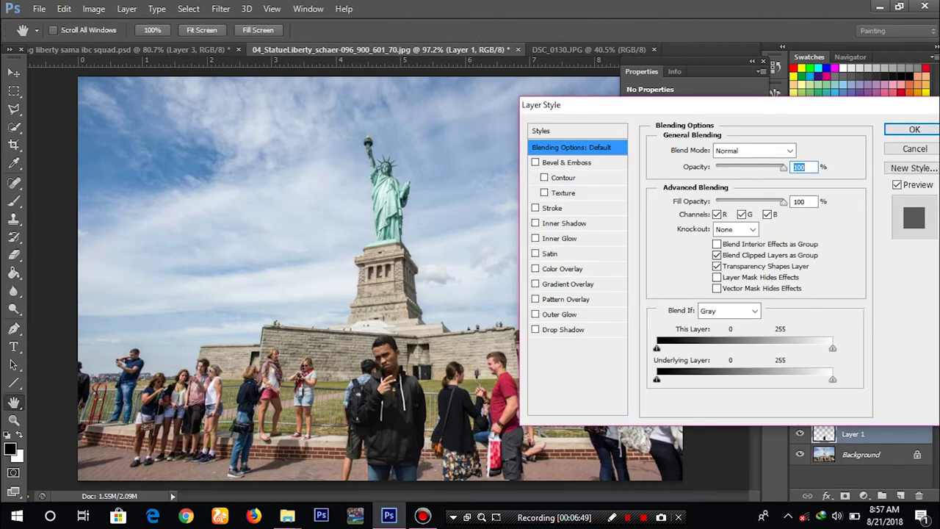
left_click(915, 148)
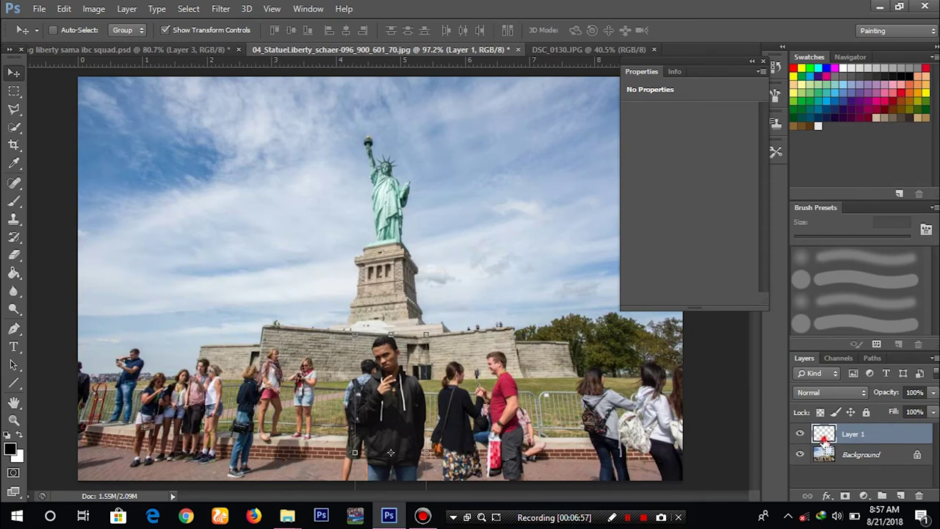
double_click(824, 435)
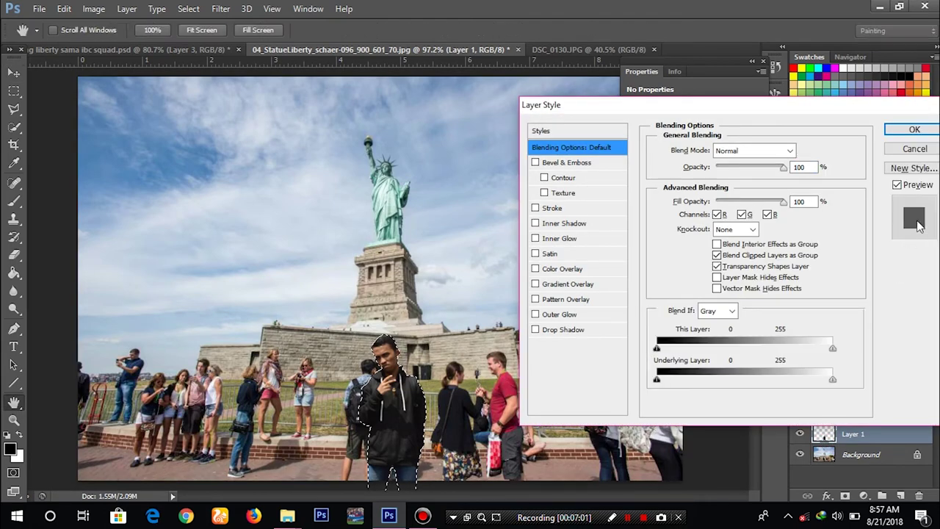
left_click(914, 130)
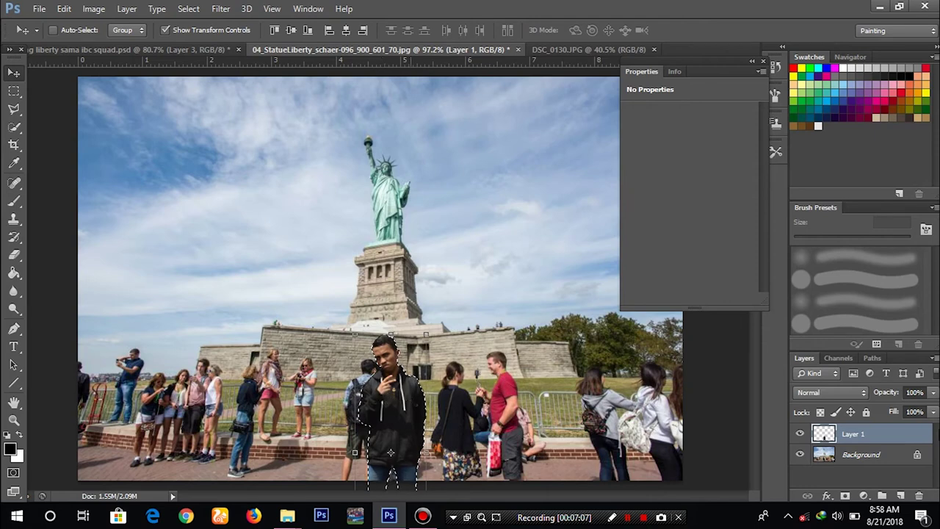
- Add a Brightness/Contrast adjustment layer and set its brightness to 1
left_click(864, 497)
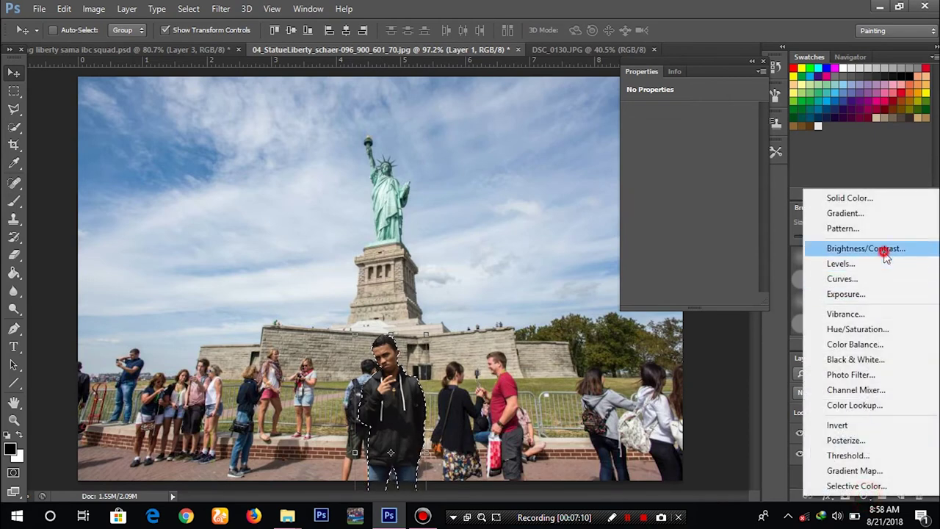
left_click(887, 251)
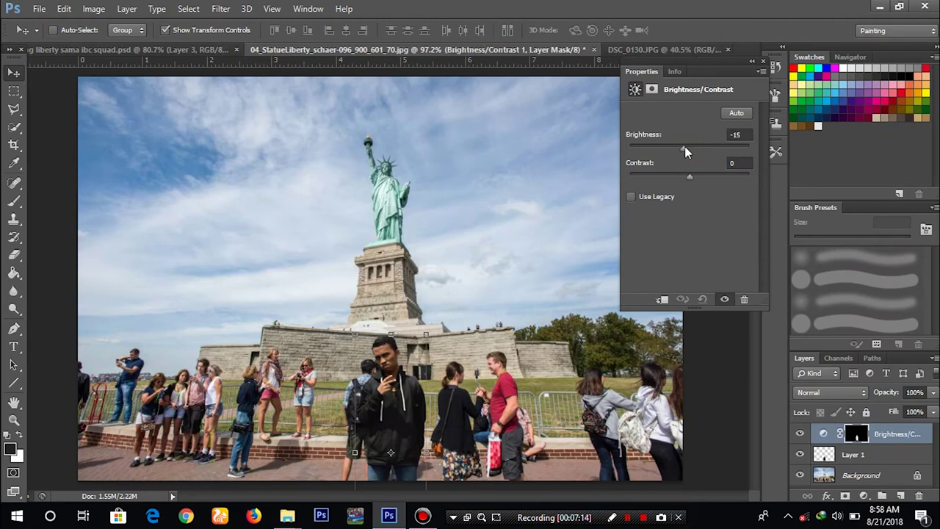
left_click_drag(682, 152, 689, 150)
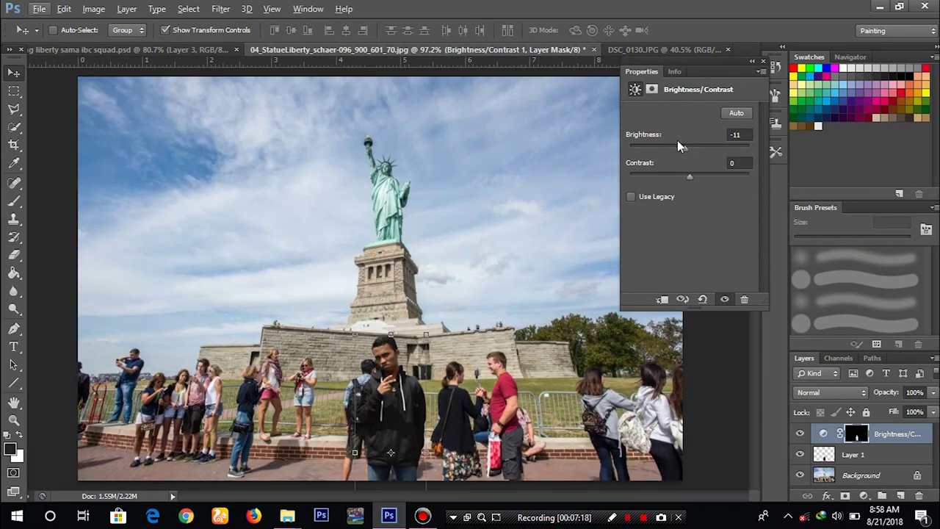
left_click_drag(684, 153, 689, 152)
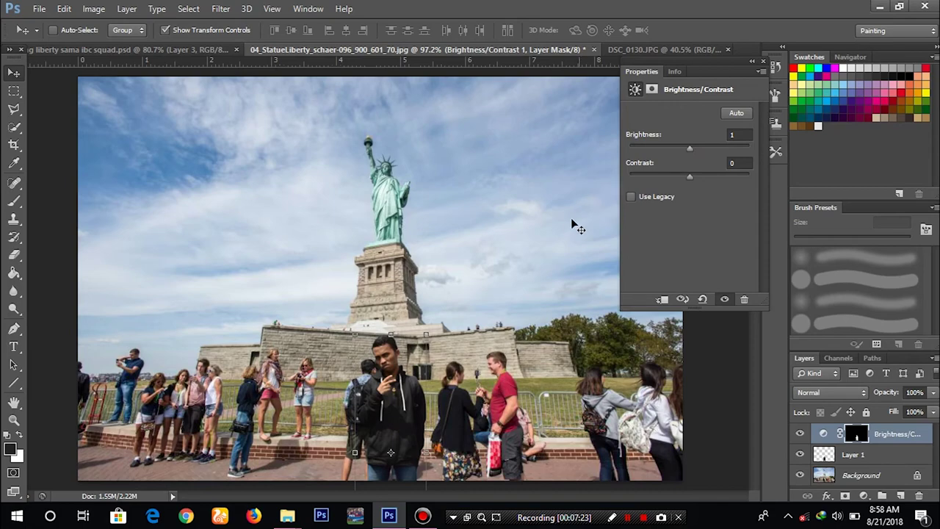
- Pan over the statue, pedestal and crowd, then close the Brightness/Contrast settings
scroll(567, 244, "up", 2)
scroll(567, 244, "up", 3)
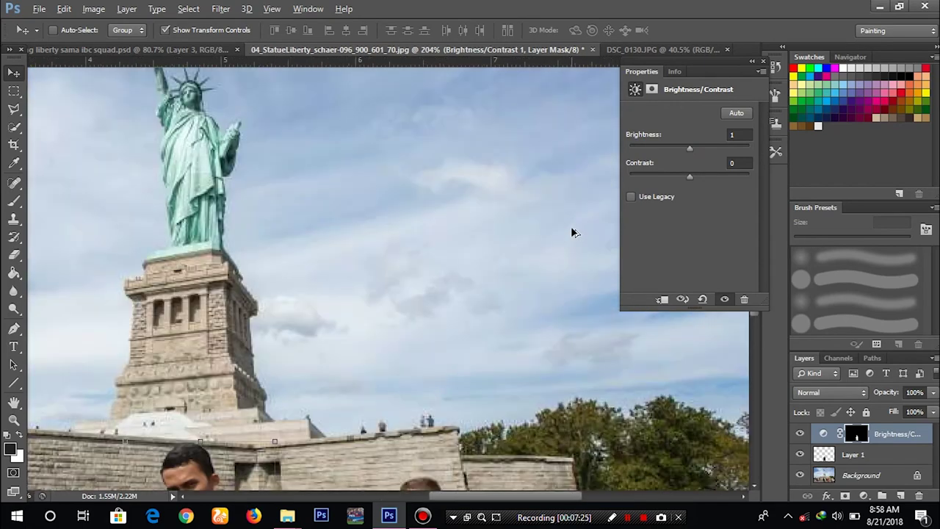
key("h")
mouse_move(473, 284)
left_mouse_down()
mouse_move(519, 111)
mouse_move(516, 122)
left_mouse_up()
key("e")
key("v")
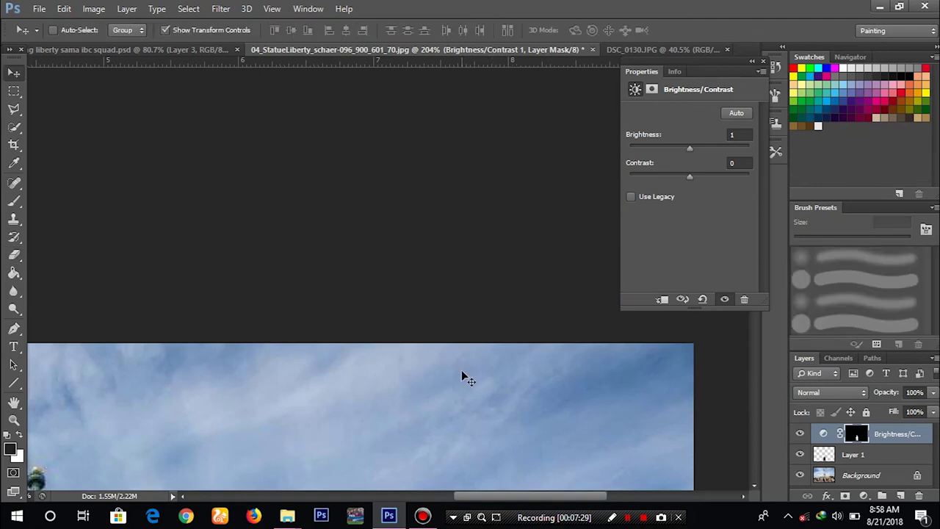
left_click_drag(461, 380, 499, 171)
left_click_drag(479, 297, 534, 137)
mouse_move(484, 265)
left_mouse_down()
mouse_move(510, 172)
mouse_move(529, 142)
mouse_move(580, 151)
left_mouse_up()
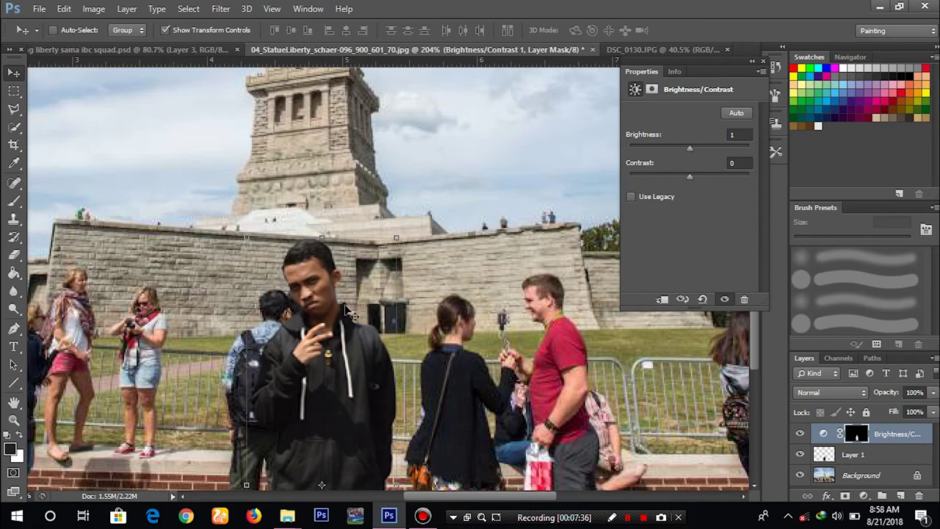
scroll(386, 309, "down", 2)
scroll(391, 307, "down", 2)
scroll(393, 307, "down", 1)
scroll(397, 306, "down", 1)
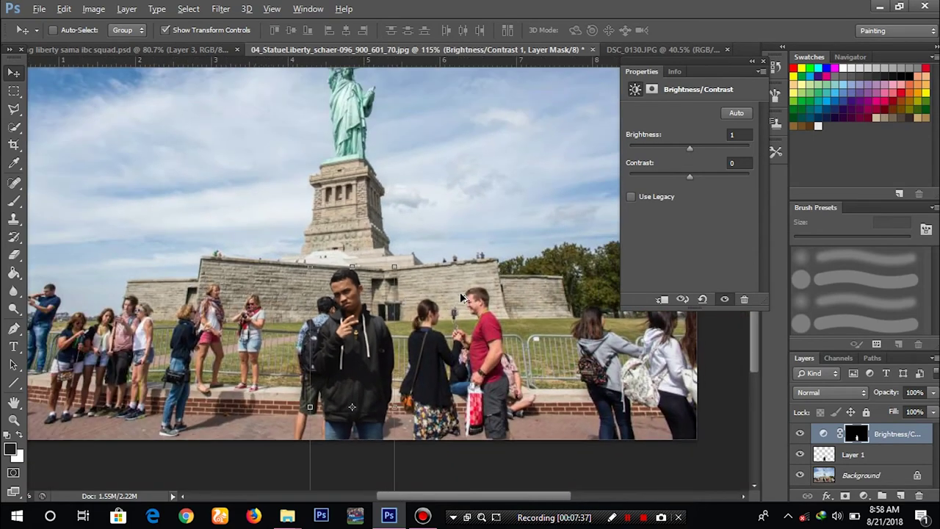
scroll(441, 302, "down", 2)
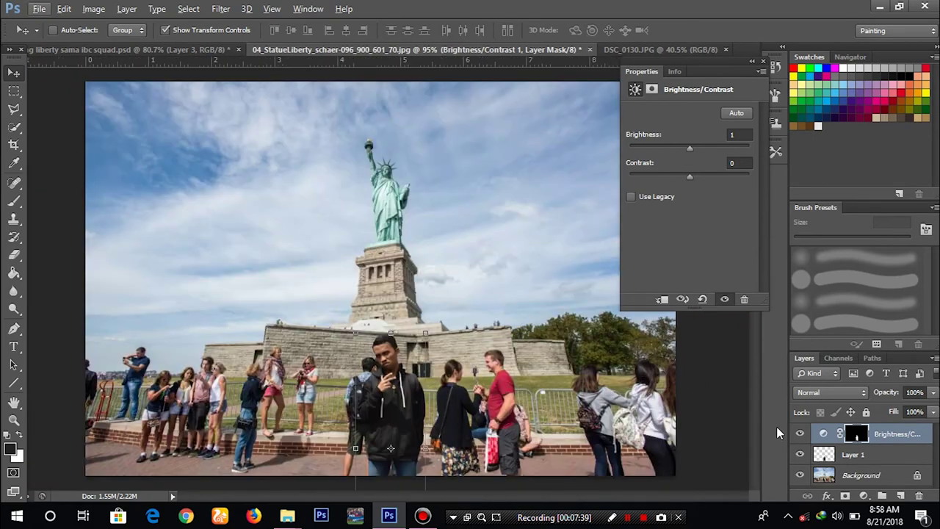
left_click(764, 63)
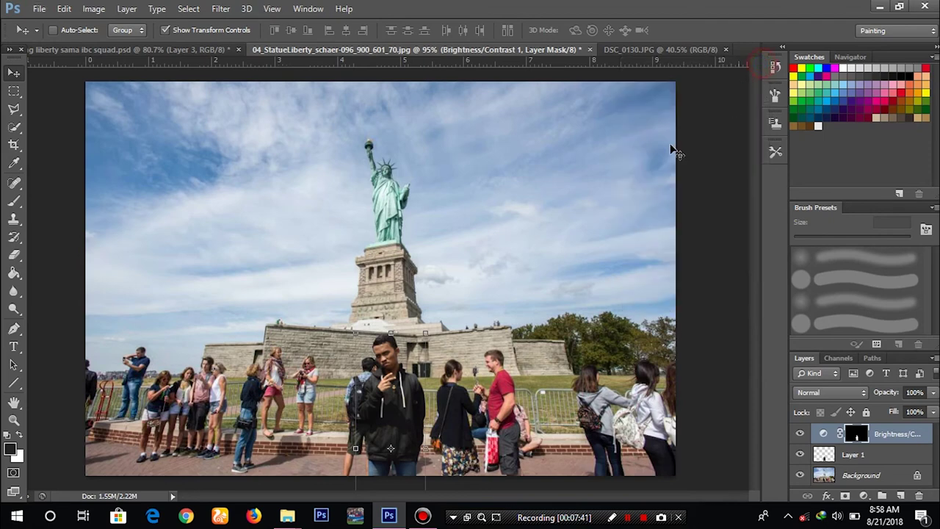
- Hide the transform controls and bring the DSC_0130.JPG group photo to the front
left_click(164, 30)
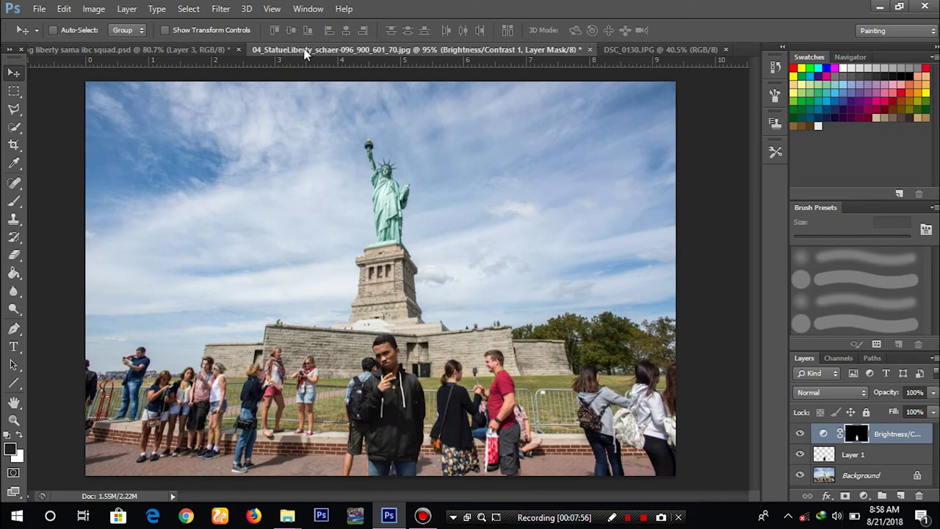
left_click(656, 49)
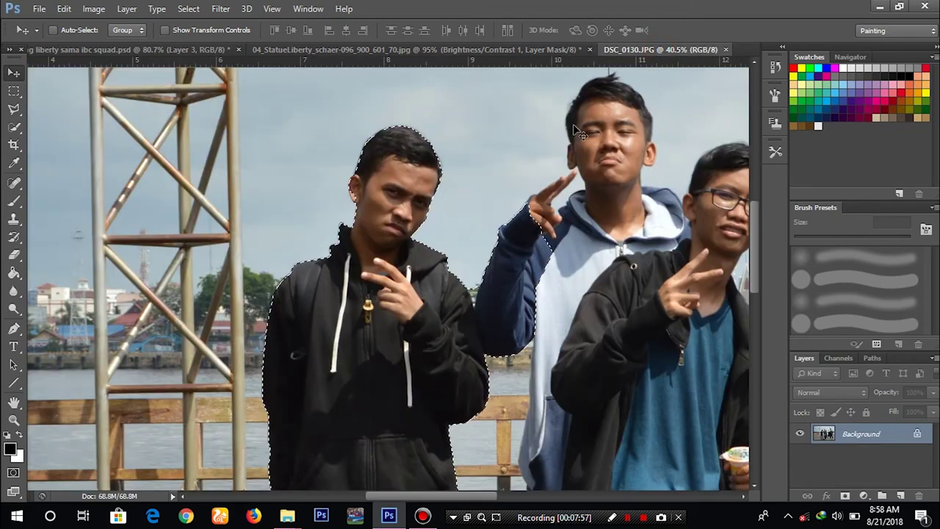
- Zoom out to see the whole group photo, then return to the 04_StatueLiberty composite
scroll(577, 153, "down", 2)
scroll(577, 153, "down", 1)
scroll(577, 152, "down", 1)
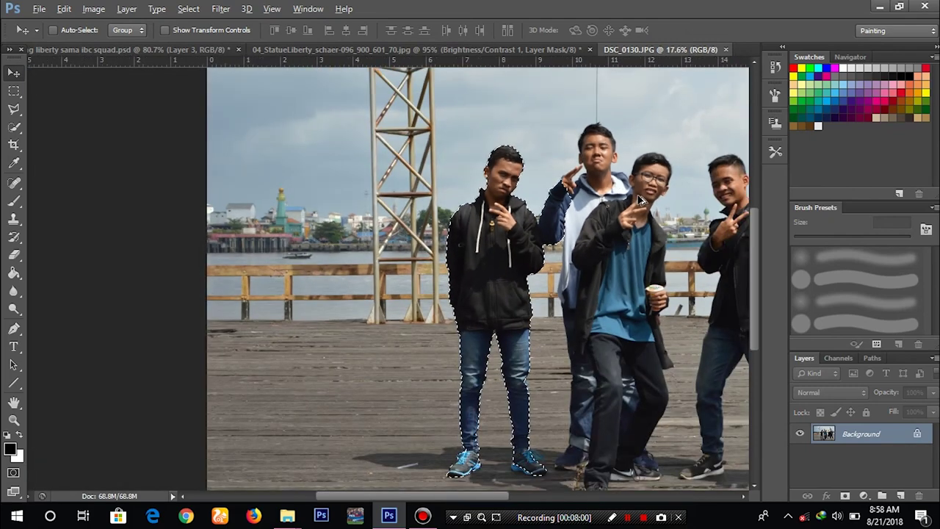
scroll(638, 196, "down", 1)
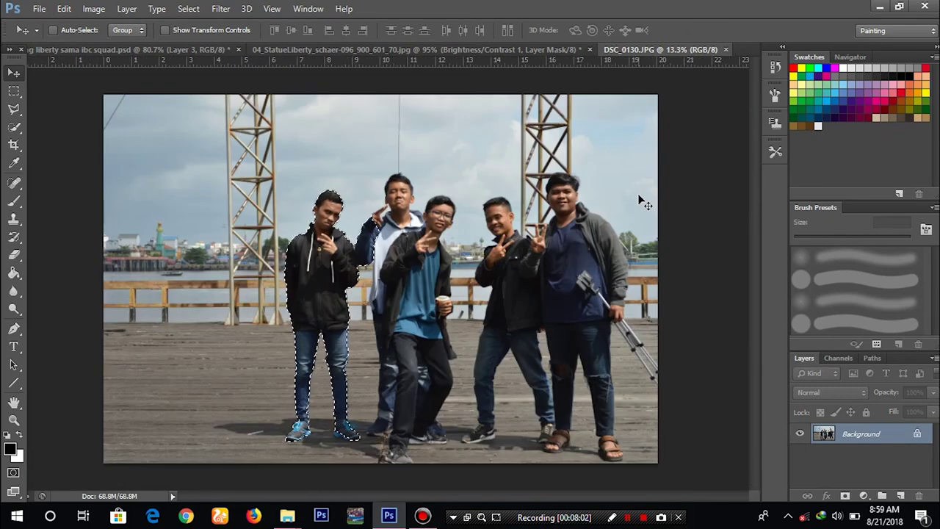
left_click(536, 50)
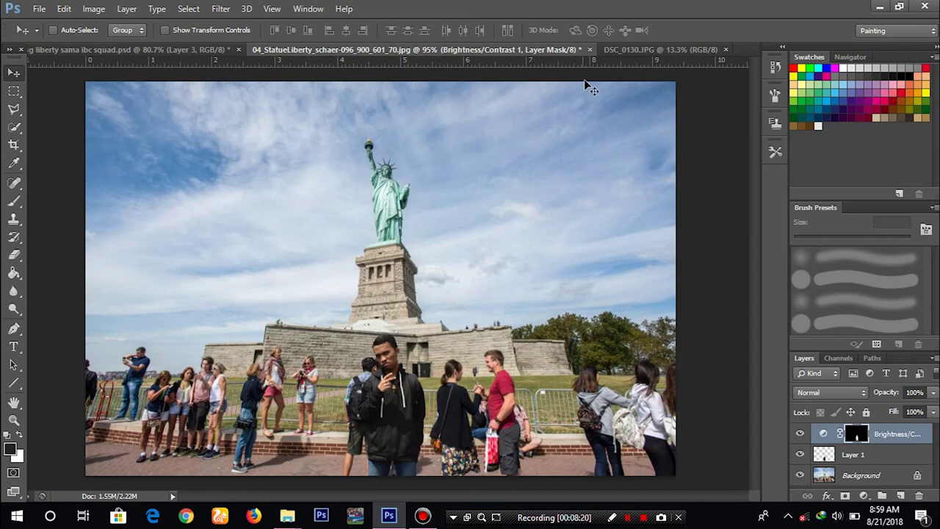
scroll(554, 168, "up", 2)
scroll(534, 252, "up", 2)
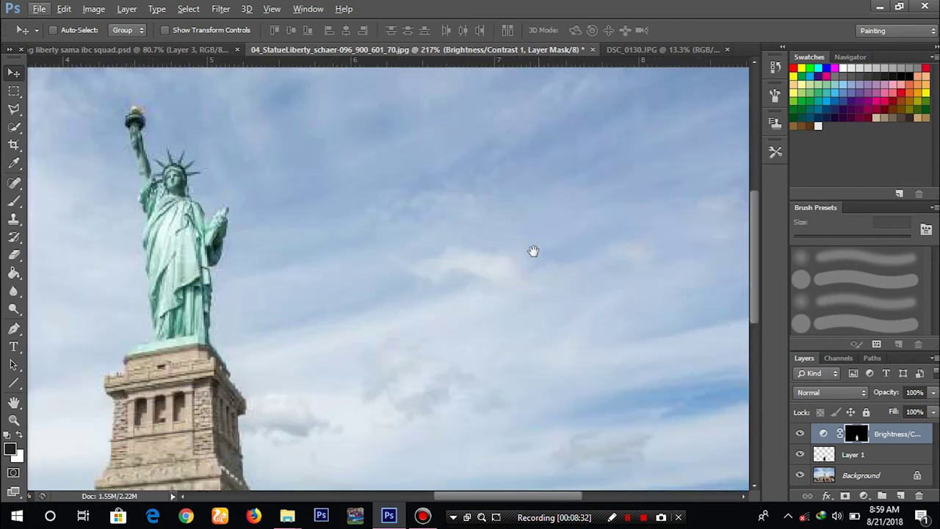
scroll(518, 269, "down", 3)
scroll(514, 258, "down", 1)
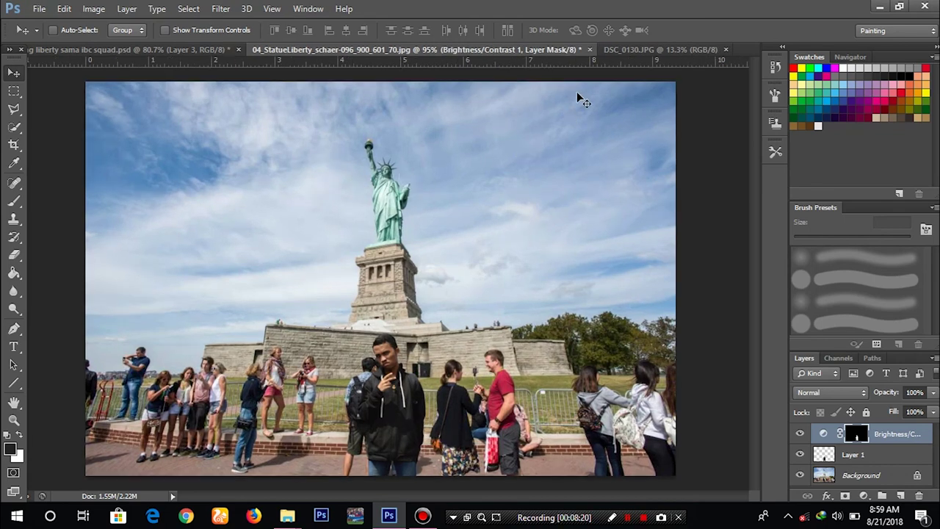
scroll(556, 168, "up", 3)
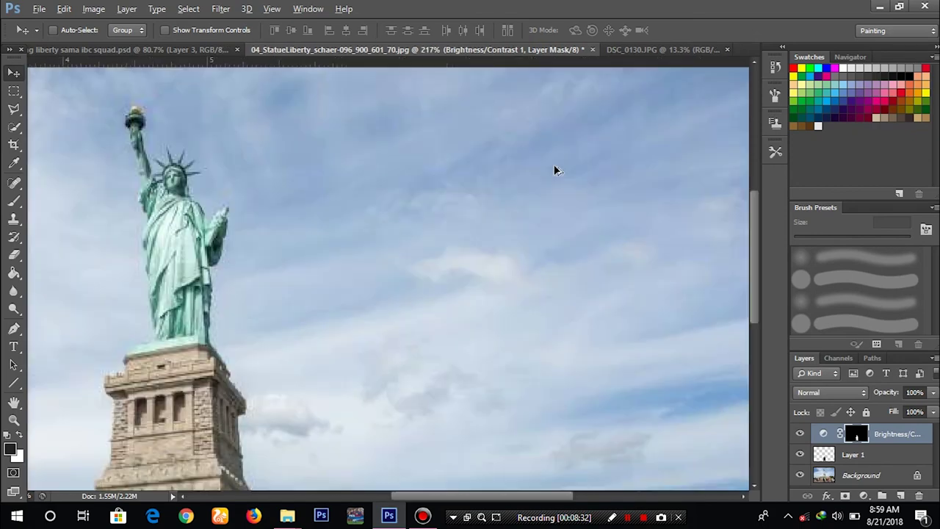
scroll(519, 276, "down", 2)
scroll(514, 264, "down", 2)
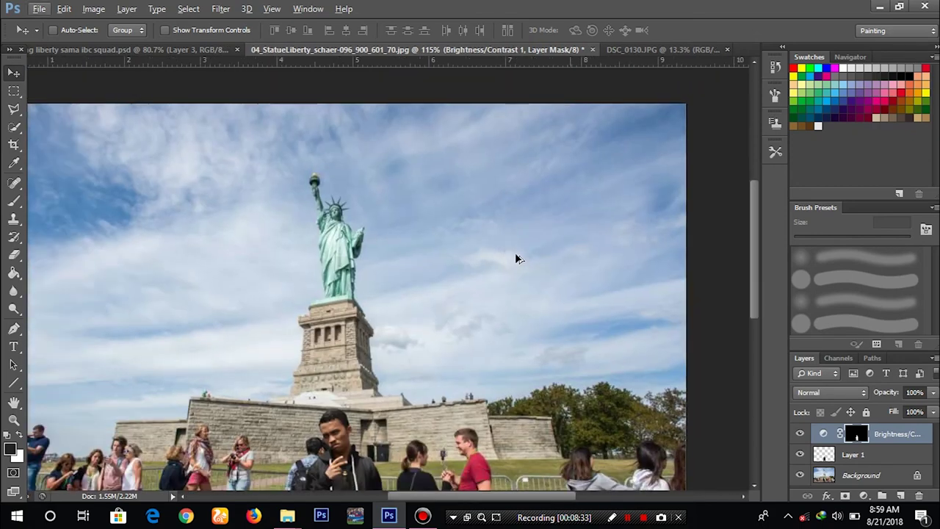
scroll(517, 258, "down", 1)
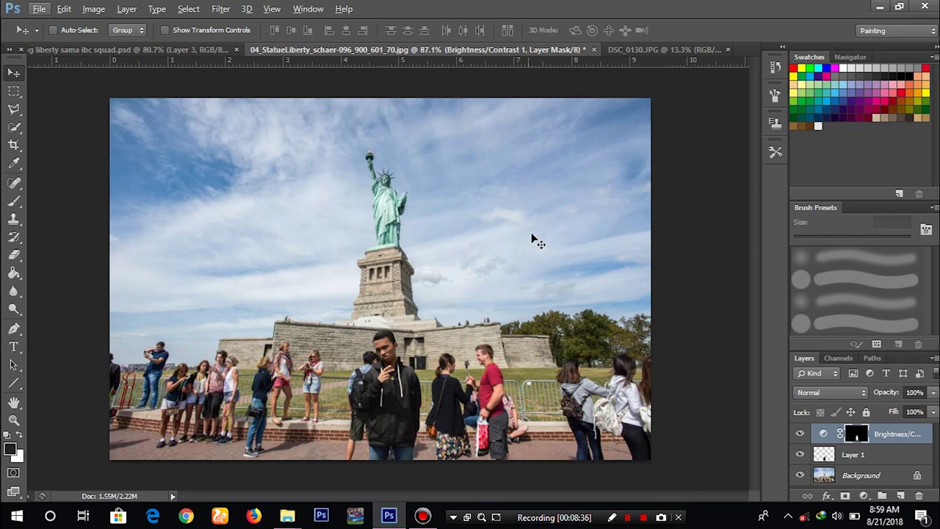